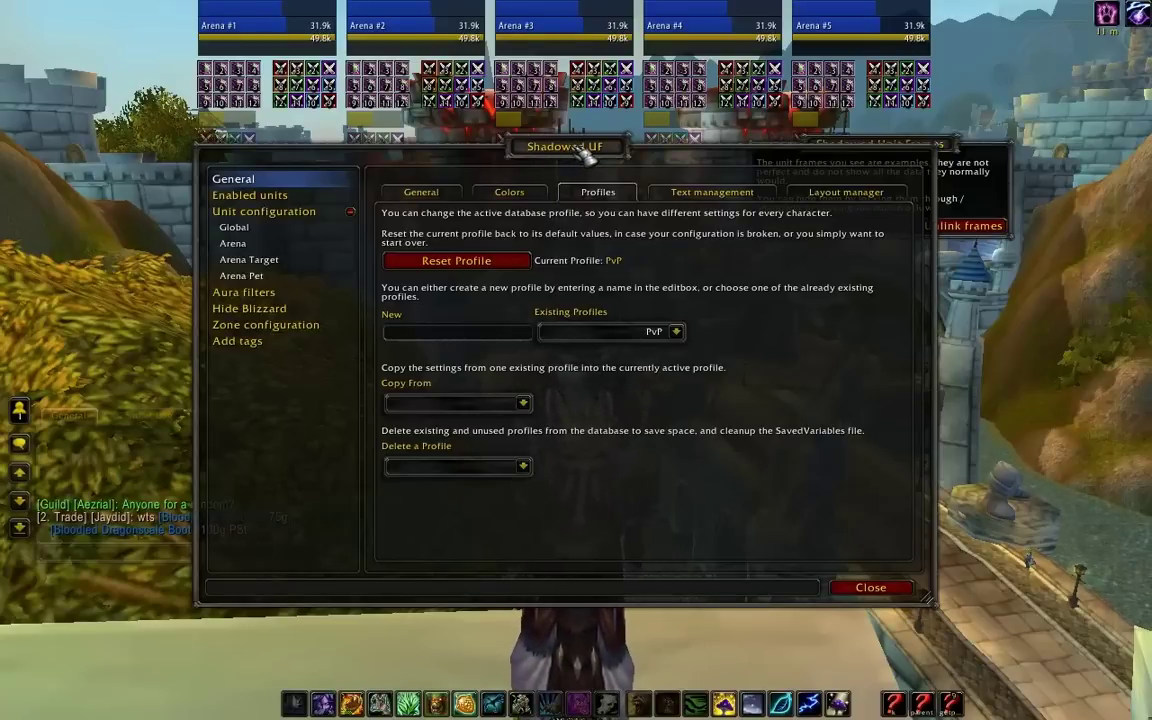
In Enabled units, turn off Arena frames and turn on Raid frames.
left_click(292, 213)
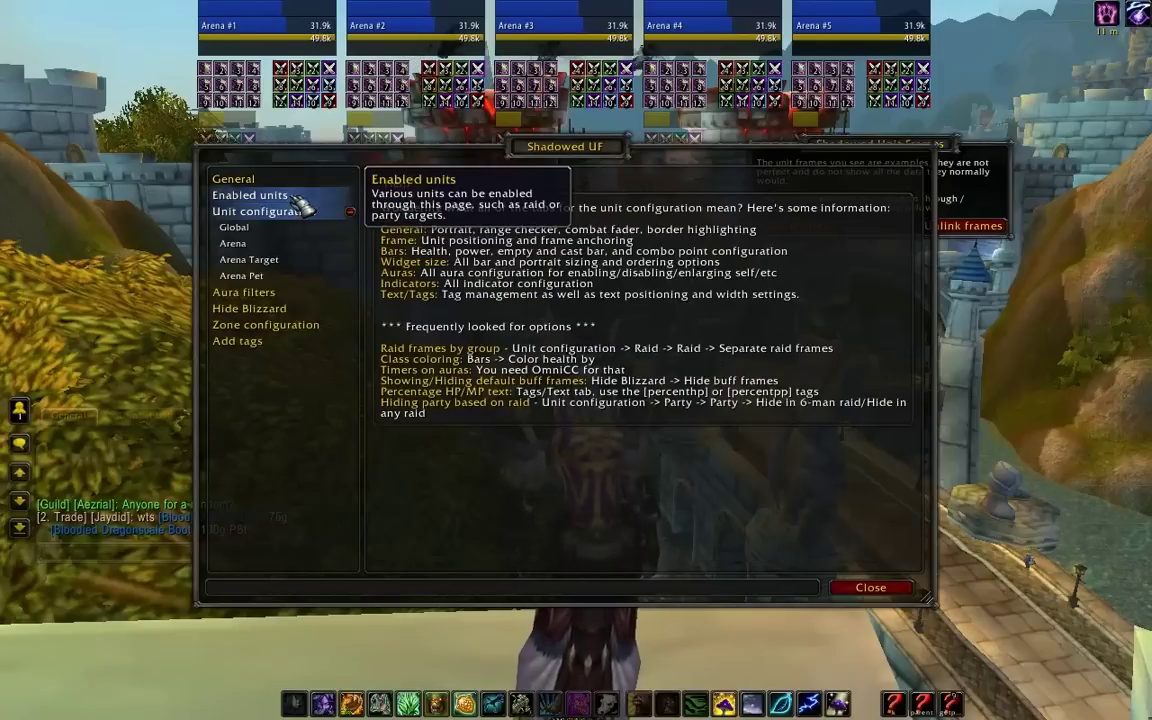
left_click(297, 199)
left_click(391, 478)
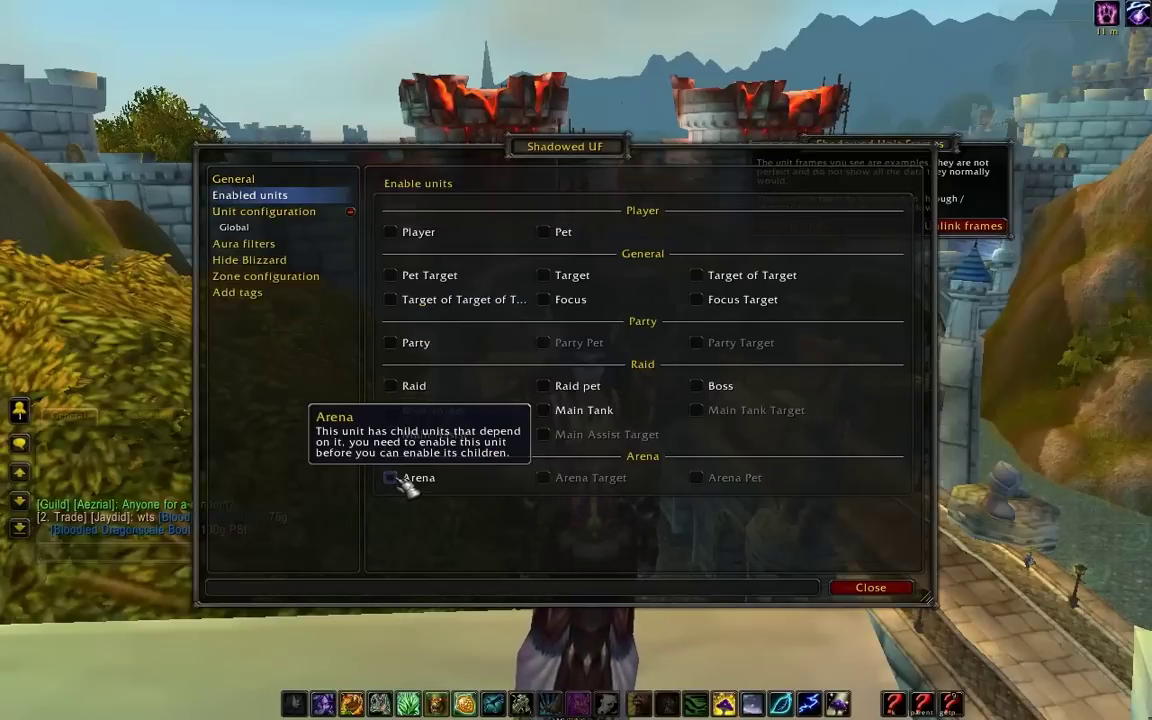
left_click(436, 394)
Reposition the settings window and shift the raid test frames up and right.
left_click_drag(547, 150, 545, 440)
left_click_drag(527, 278, 551, 215)
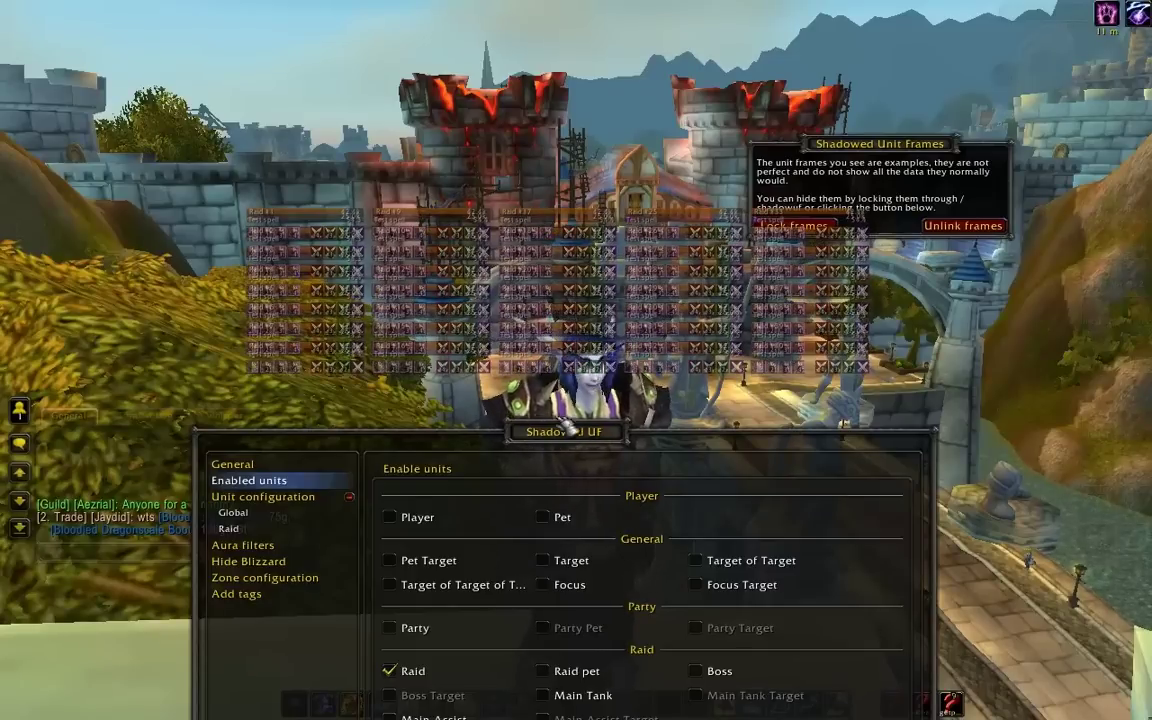
left_click_drag(545, 432, 542, 354)
On the Raid unit's Auras tab, disable buff icons for the raid frames.
left_click(235, 450)
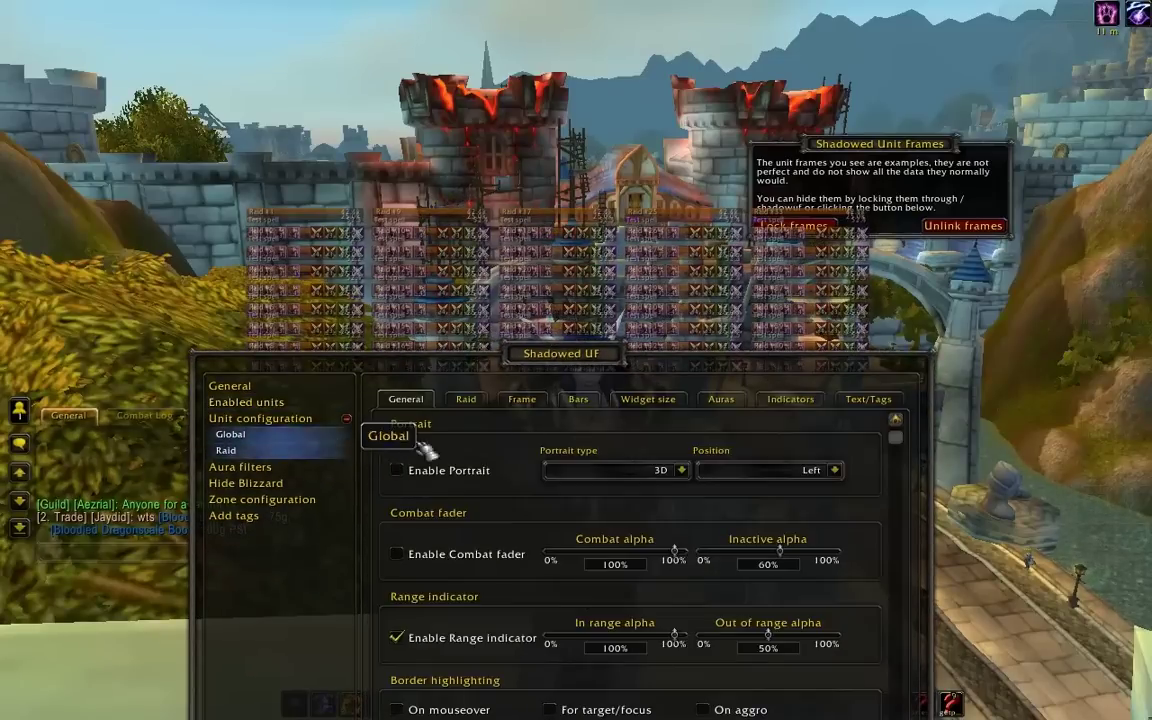
left_click(720, 399)
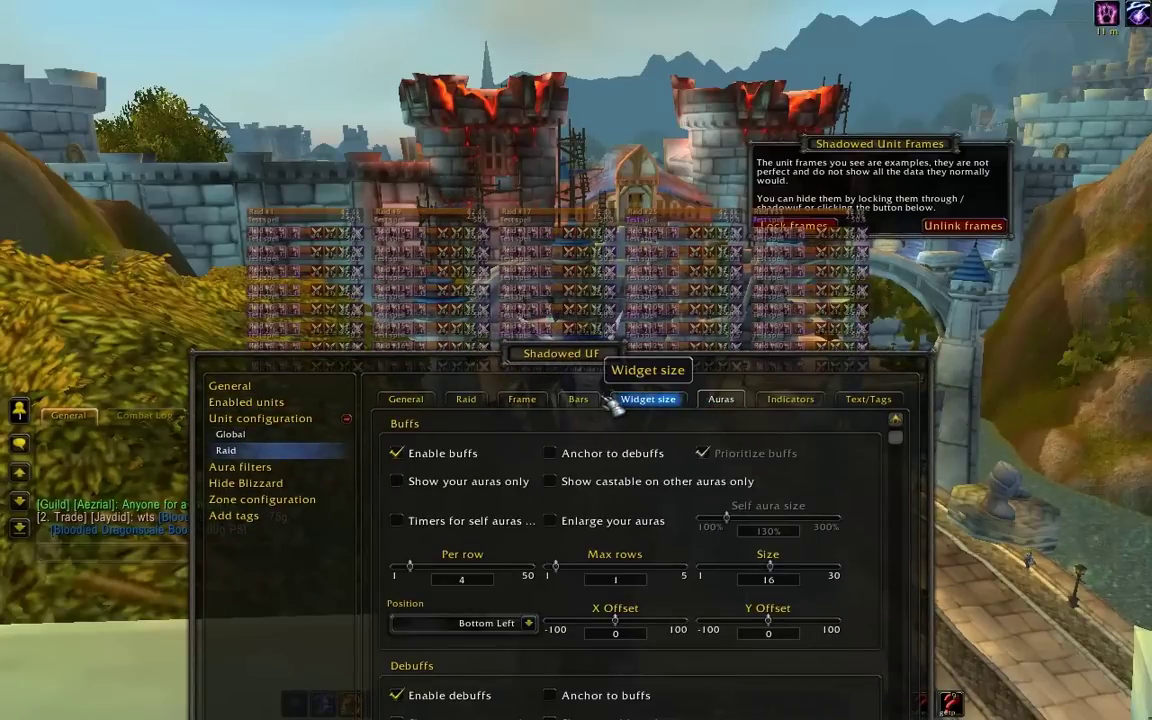
left_click(437, 457)
left_click_drag(560, 360, 590, 228)
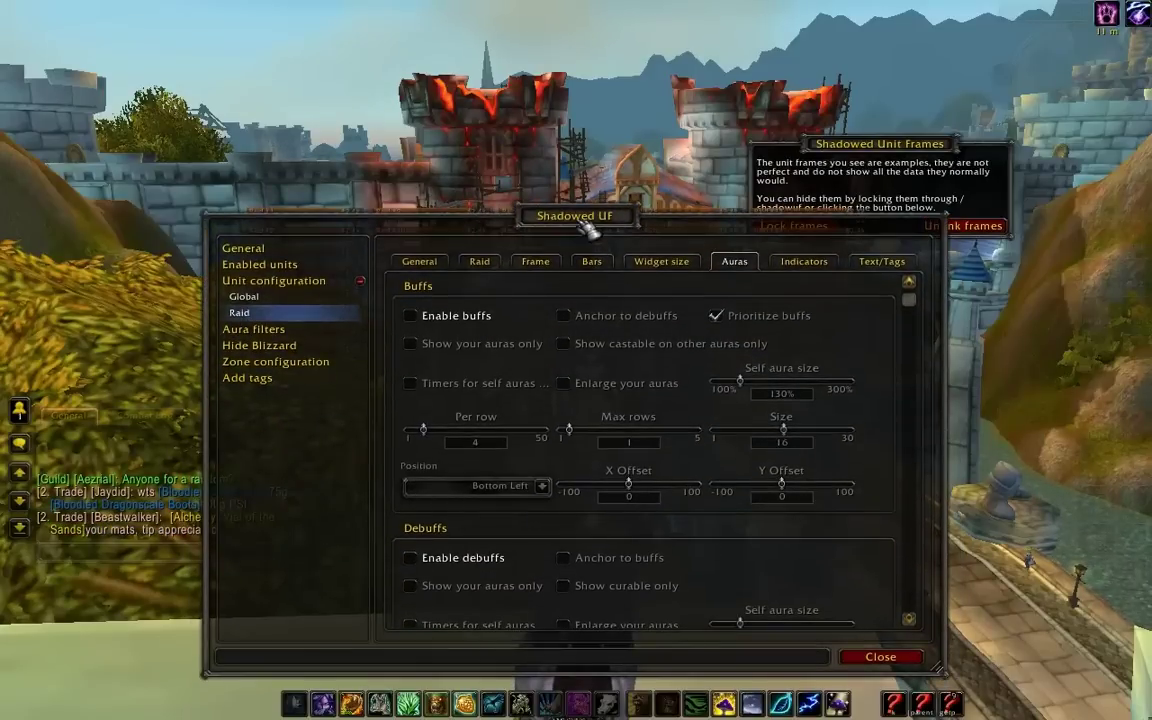
Browse the Raid tabs (General, Layout, Frame) and settle on the raid layout options.
left_click(300, 297)
left_click(300, 329)
left_click(300, 313)
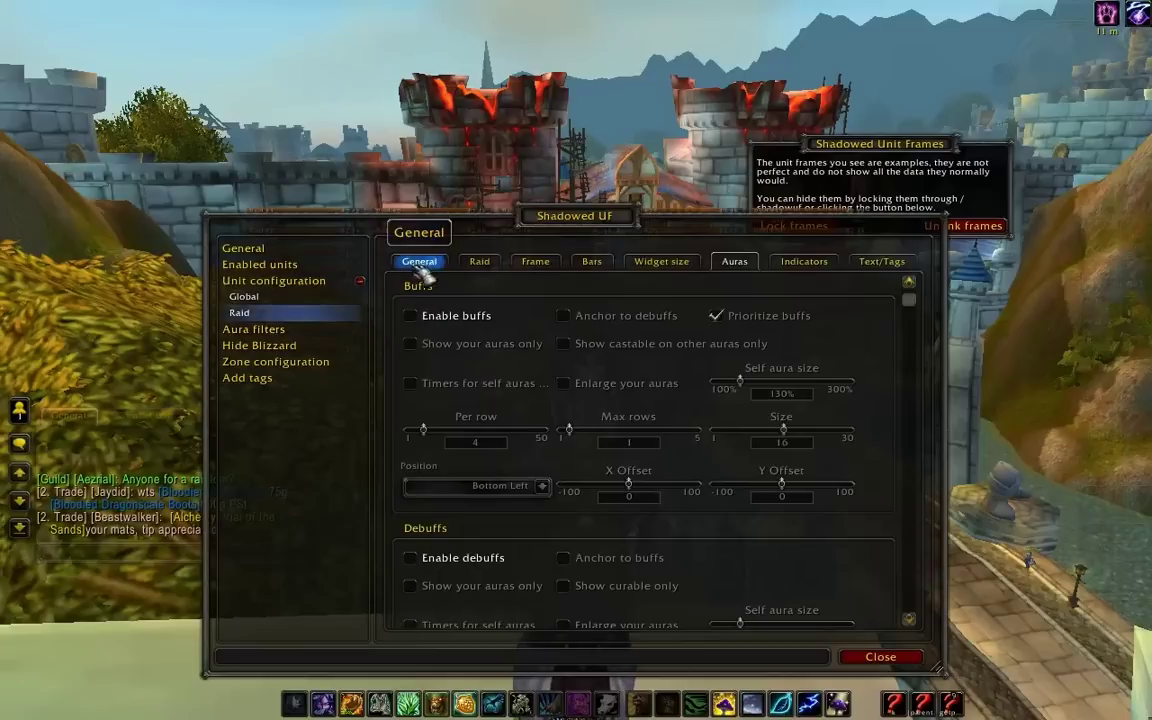
left_click(420, 264)
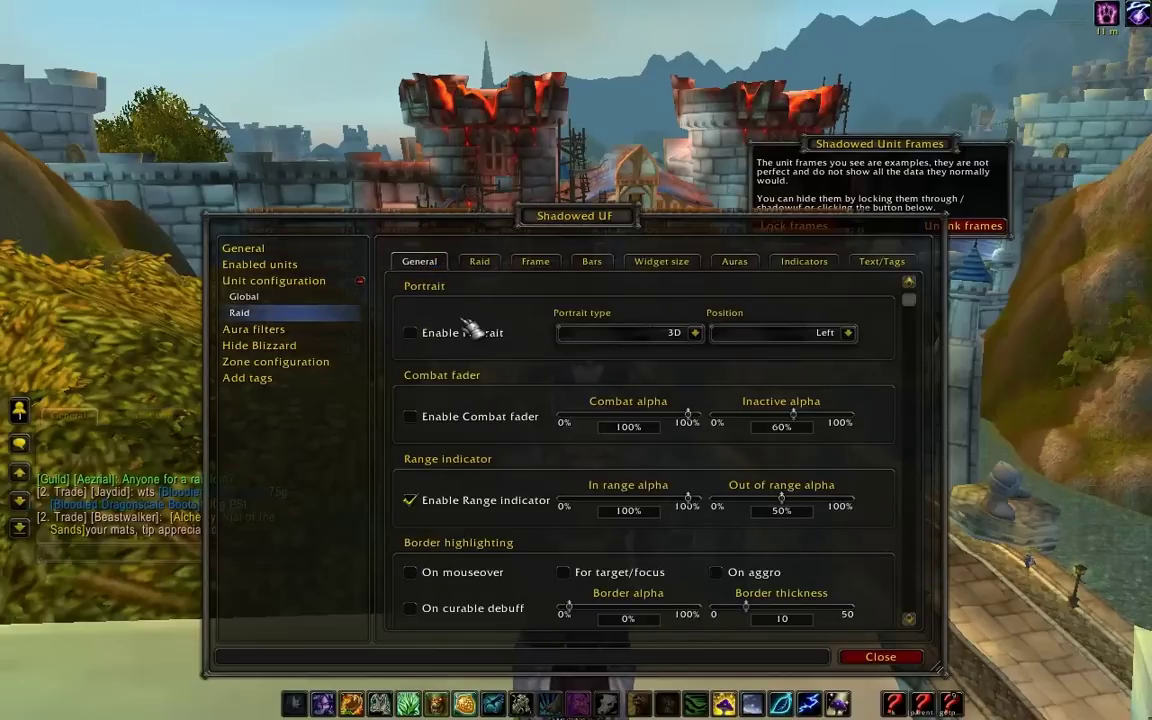
left_click(480, 261)
left_click(535, 261)
left_click(500, 259)
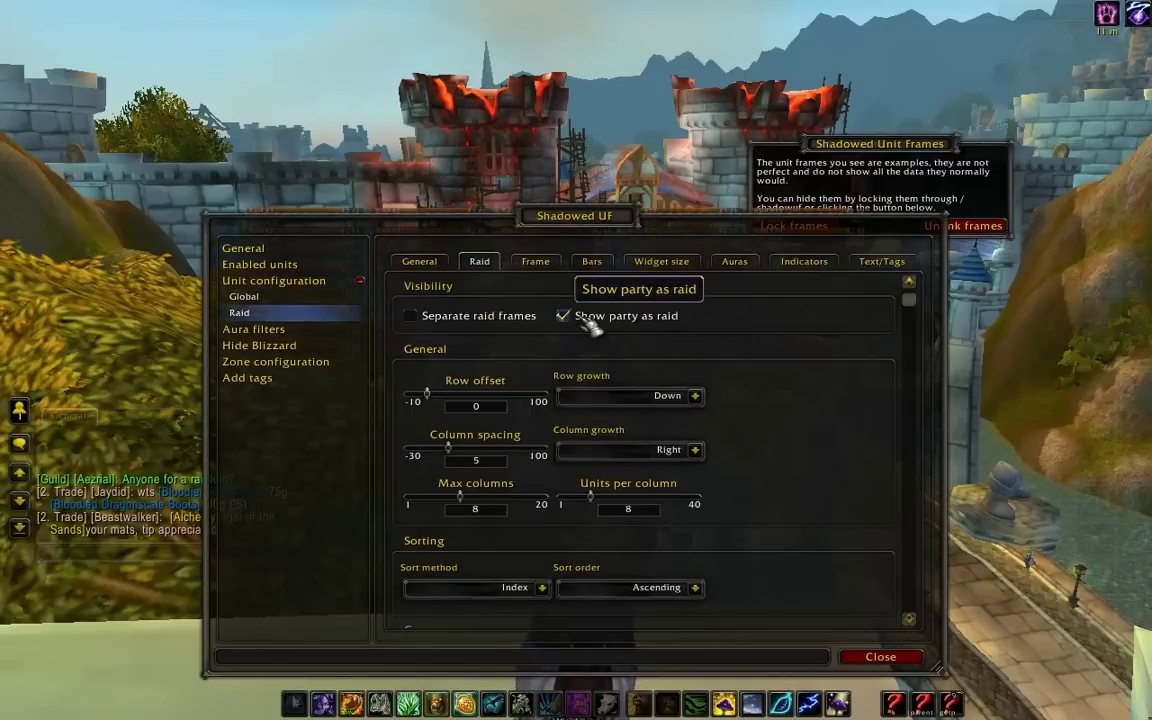
Set raid Max columns 5, Units per column 1, Column growth Right, and close settings.
scroll(815, 377, "down", 2)
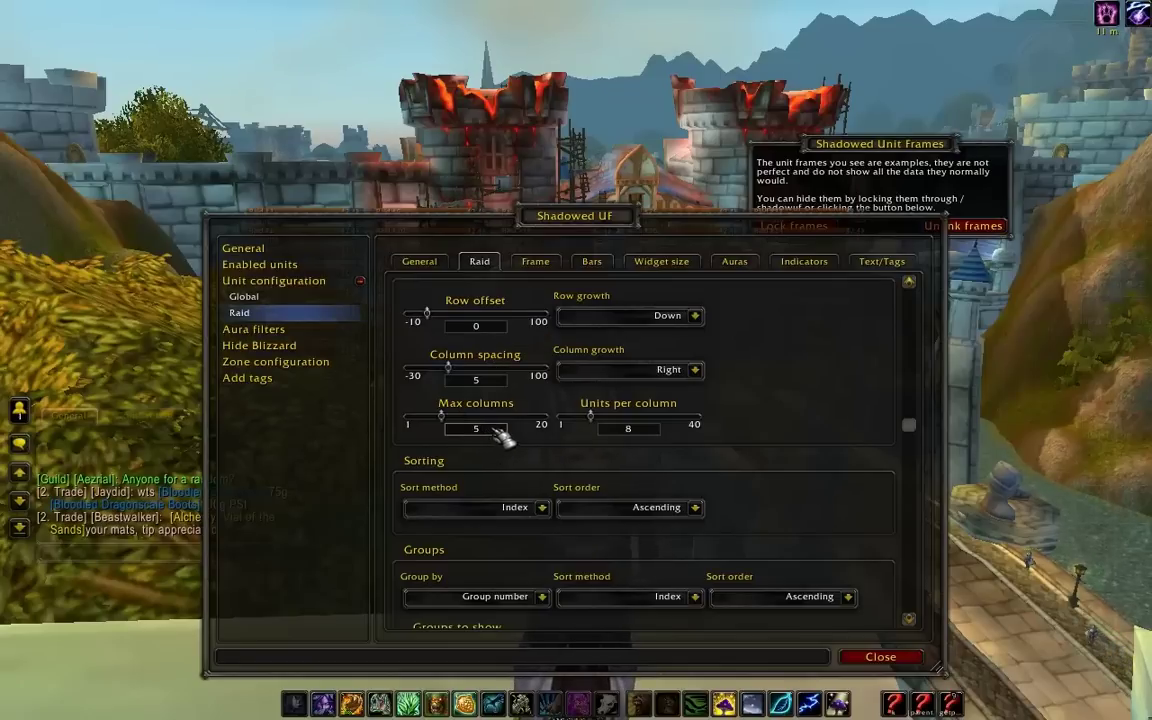
left_click_drag(579, 216, 548, 374)
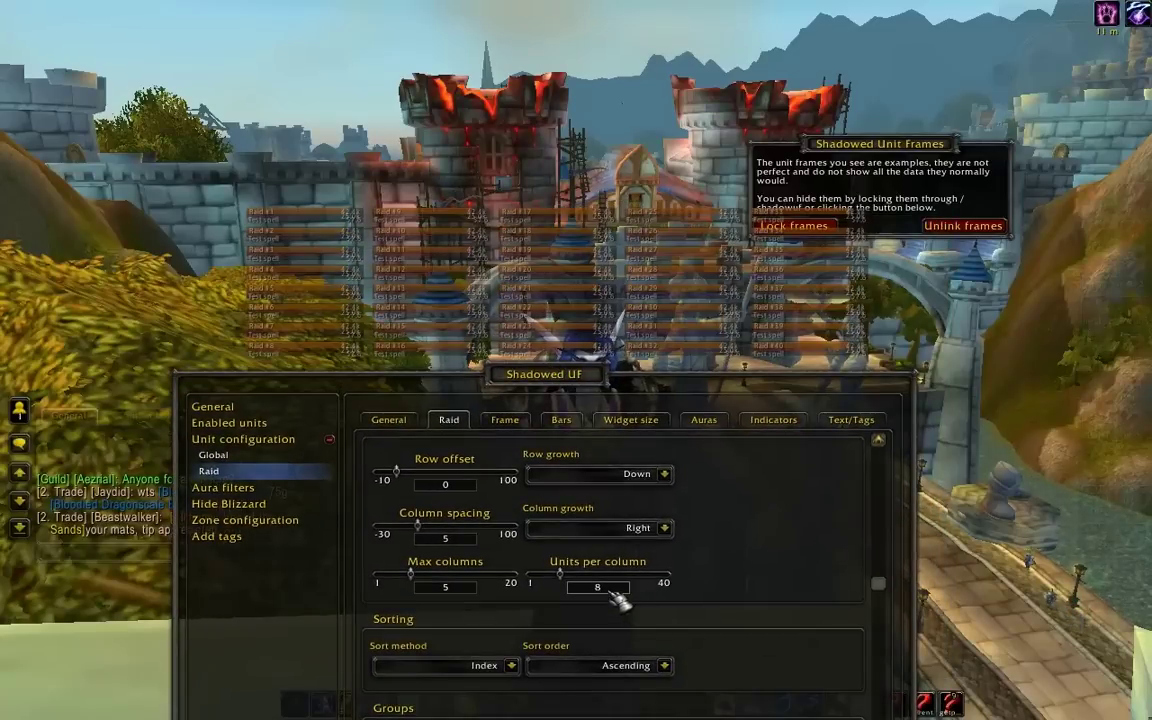
key("Return")
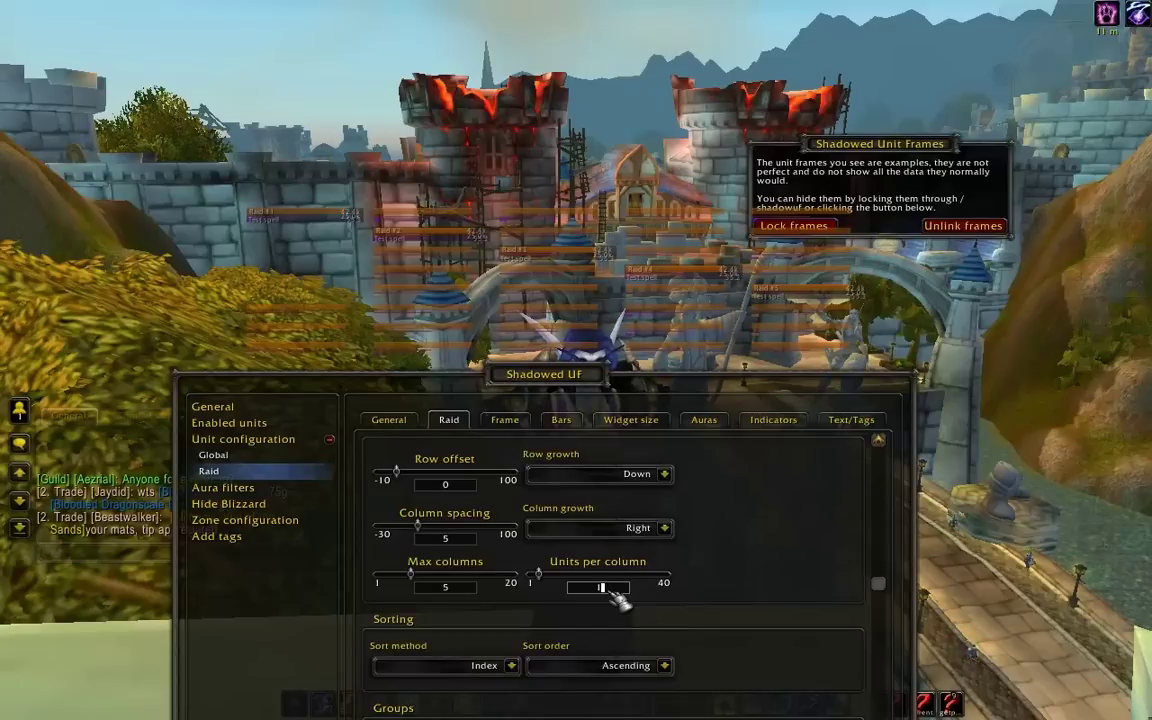
left_click(665, 528)
left_click(666, 528)
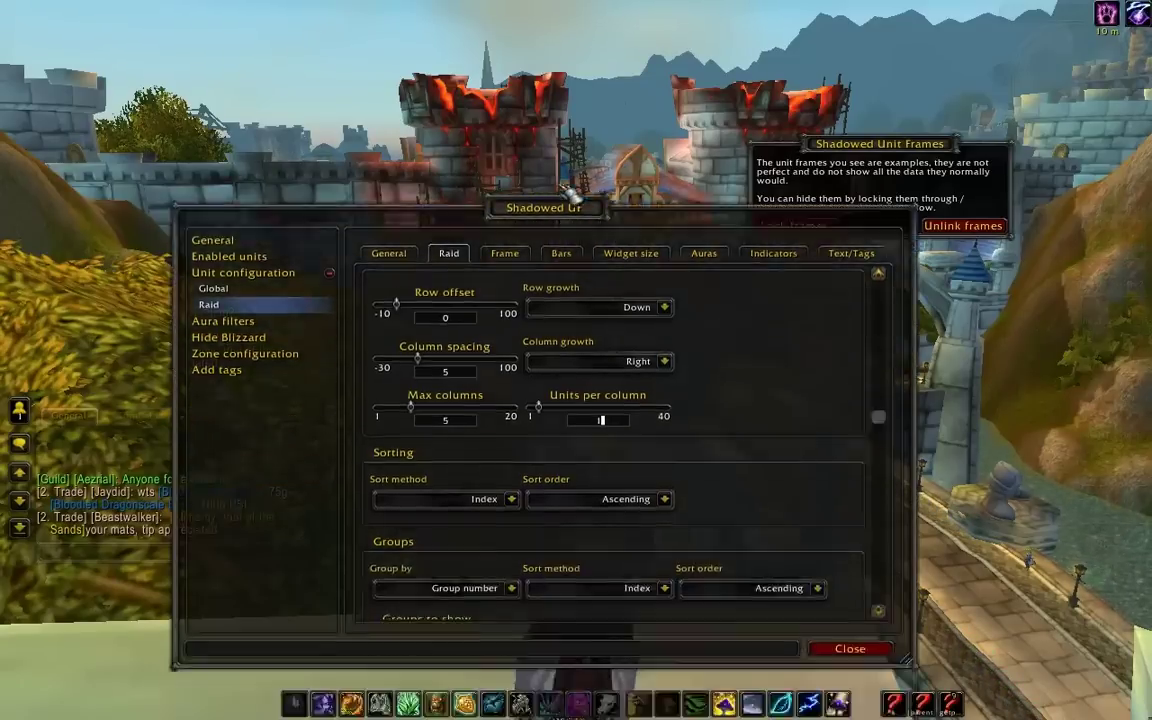
left_click(838, 606)
Reload the interface with /console reloadui in chat.
key("Return")
type("/console")
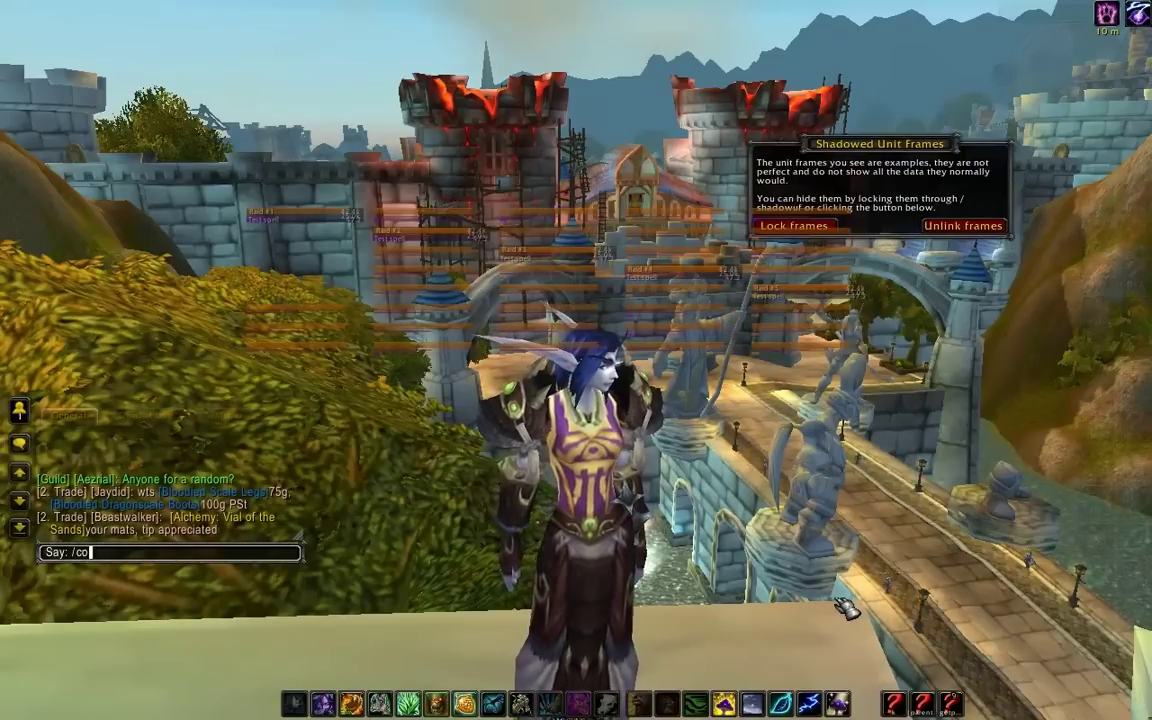
type(" reloadui")
key("Return")
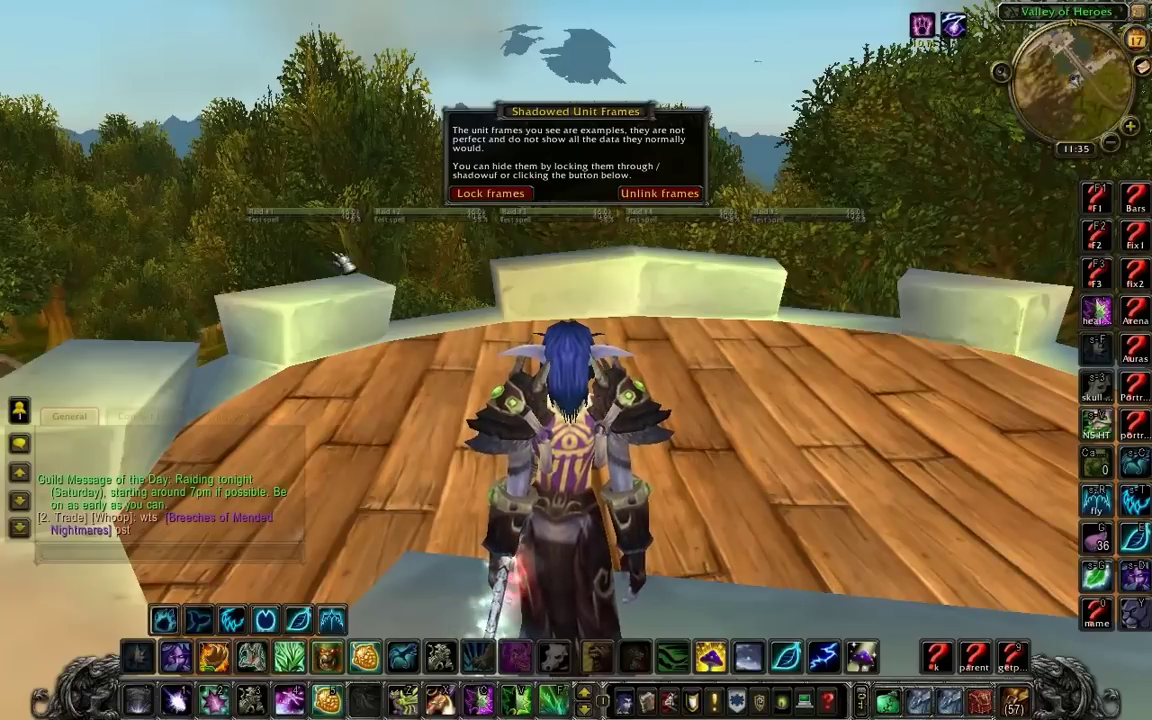
Toggle the bottom action bar layout and reopen Shadowed UF settings with /suf.
left_click(1134, 200)
left_click(1134, 237)
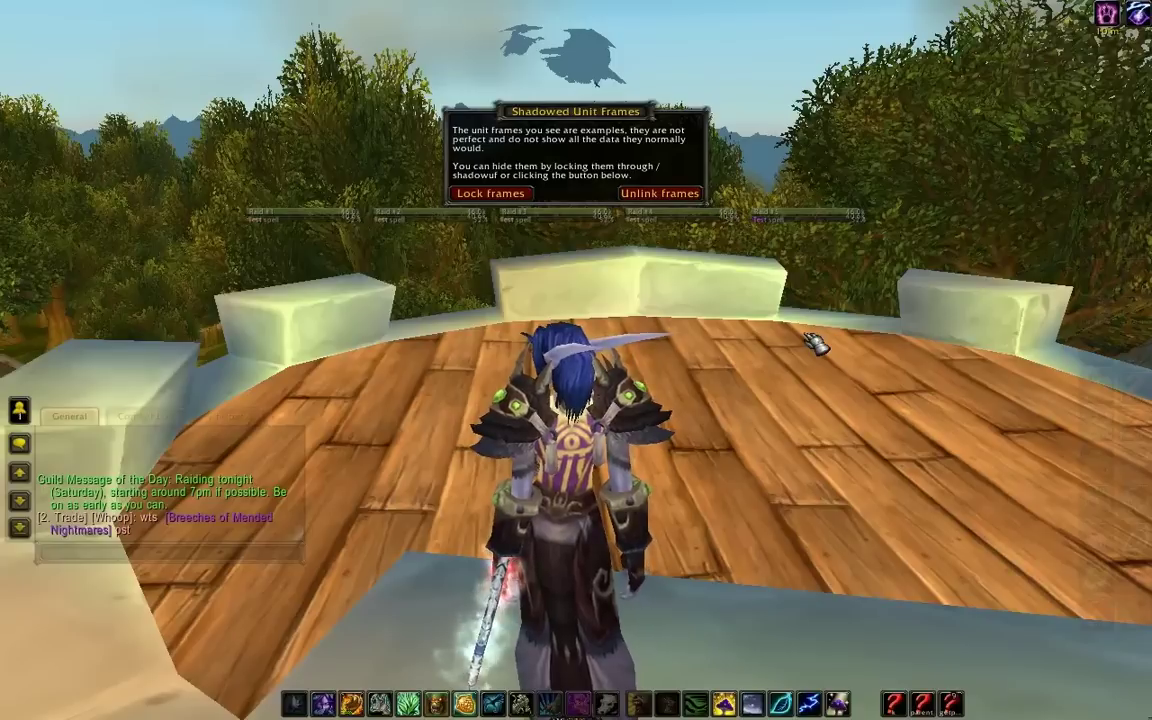
type("/suf")
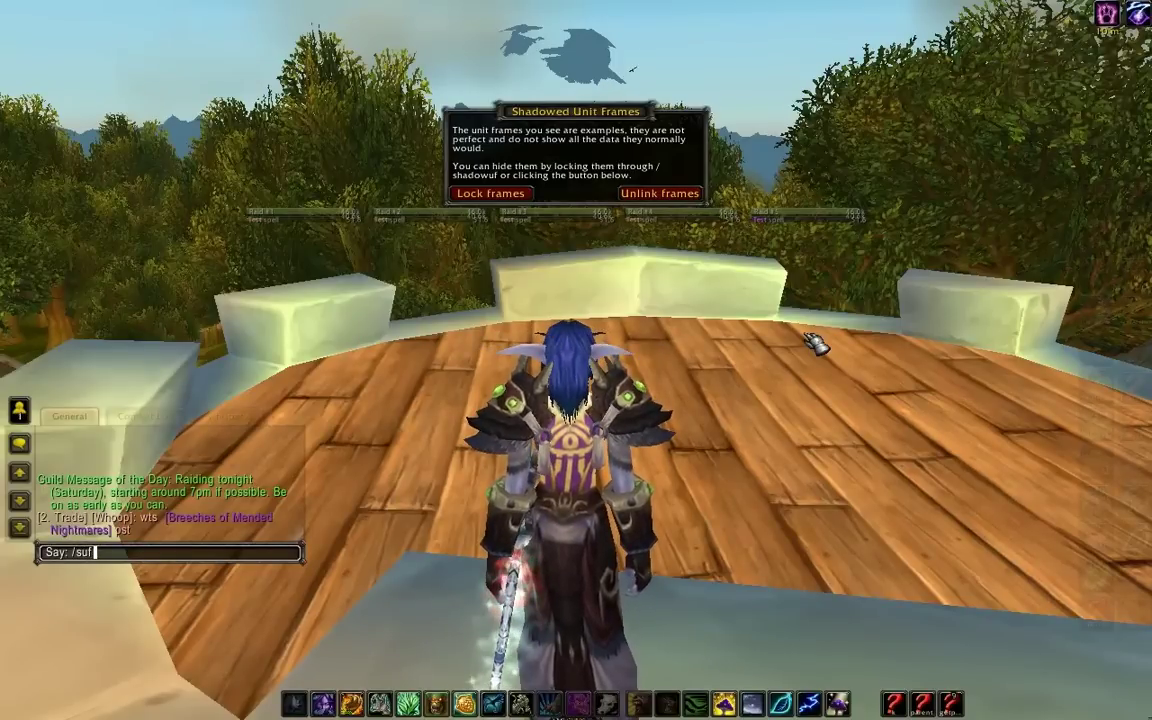
key("Return")
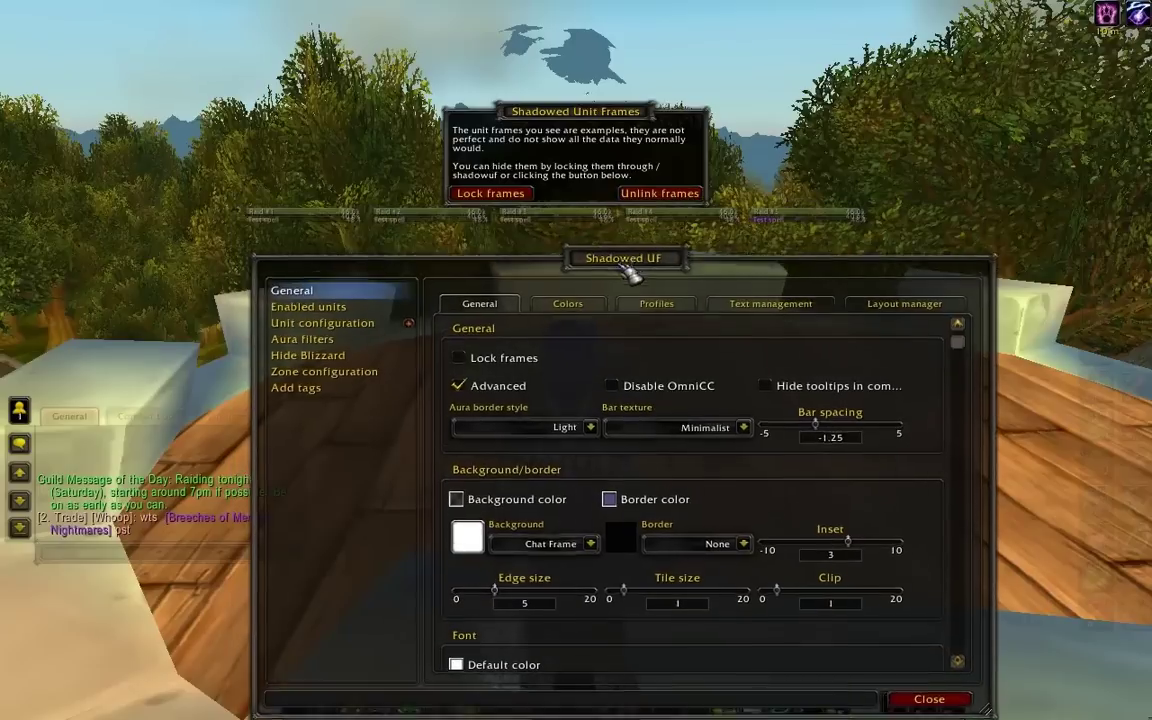
Go to Unit configuration > Raid and its frame size options.
left_click(368, 348)
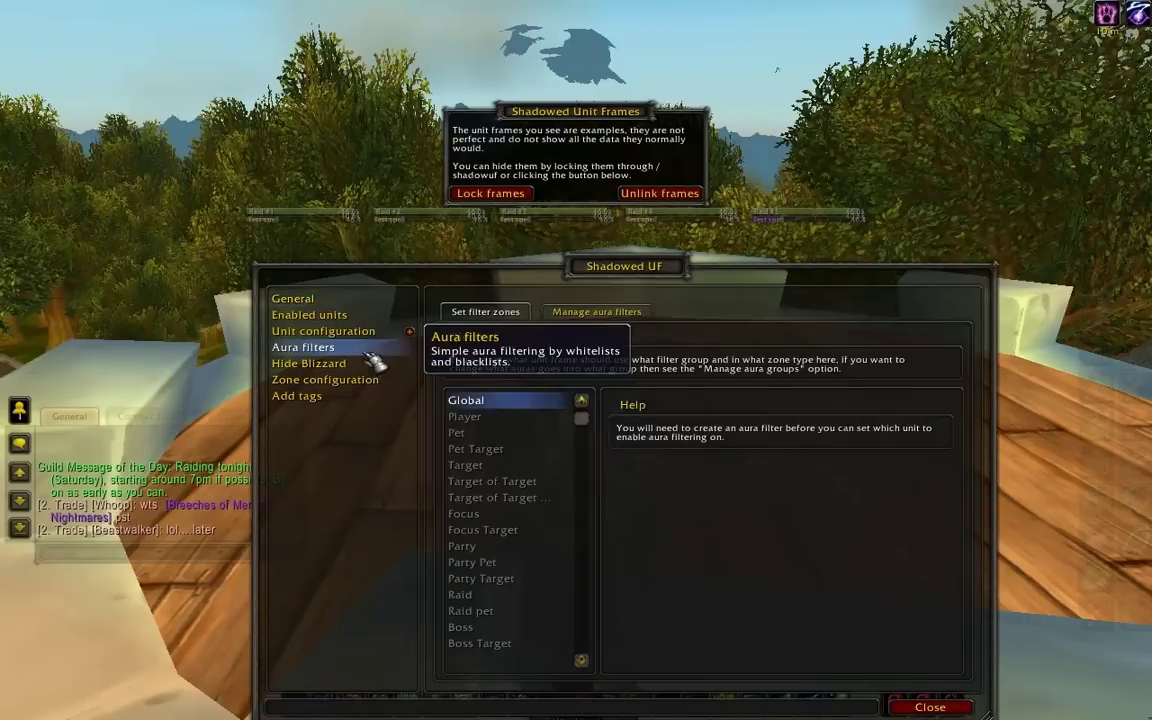
left_click(365, 340)
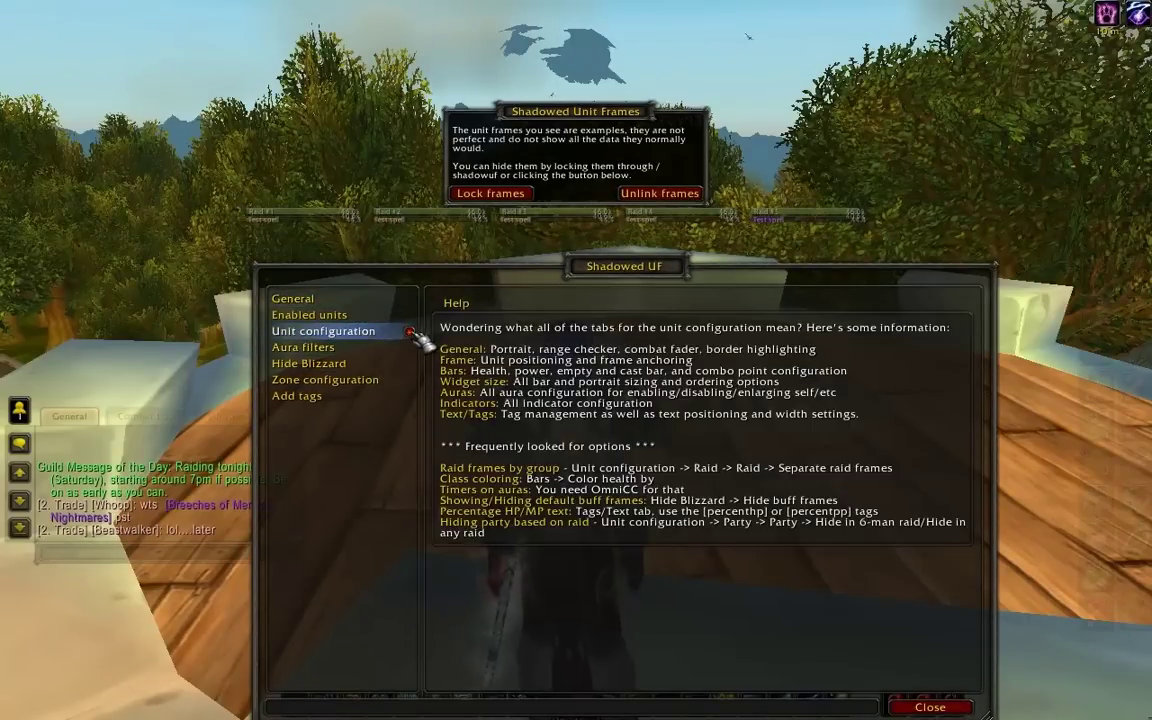
left_click(409, 331)
left_click(385, 363)
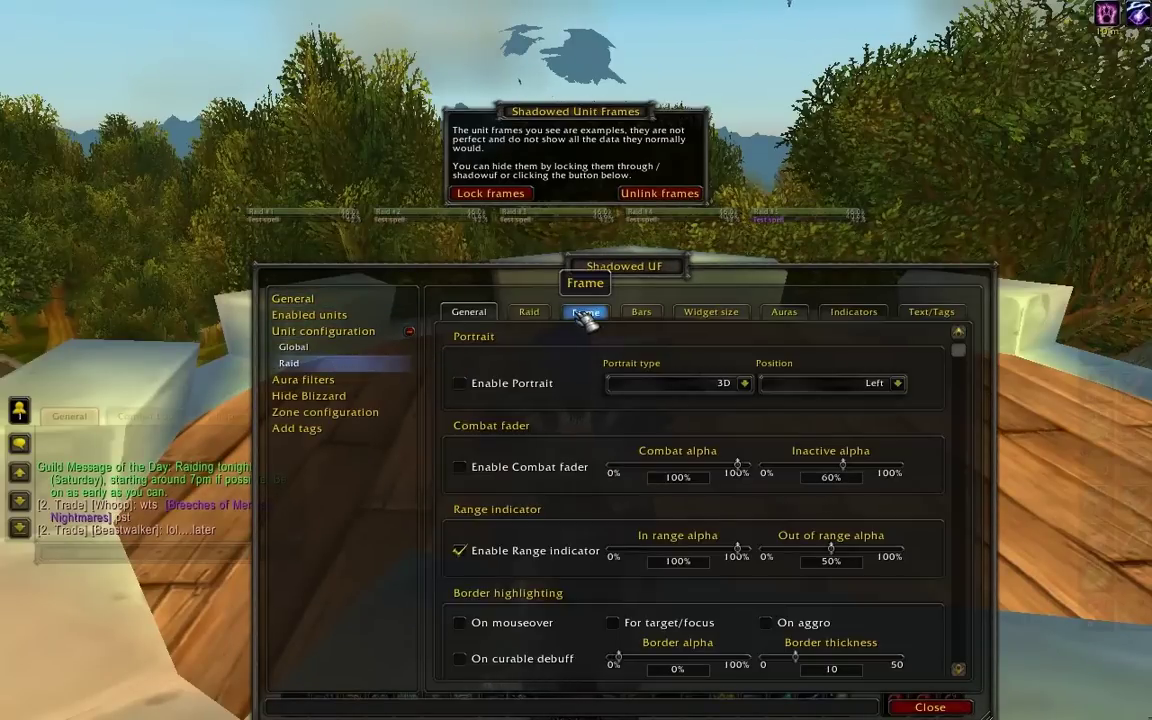
left_click(585, 312)
left_click(644, 312)
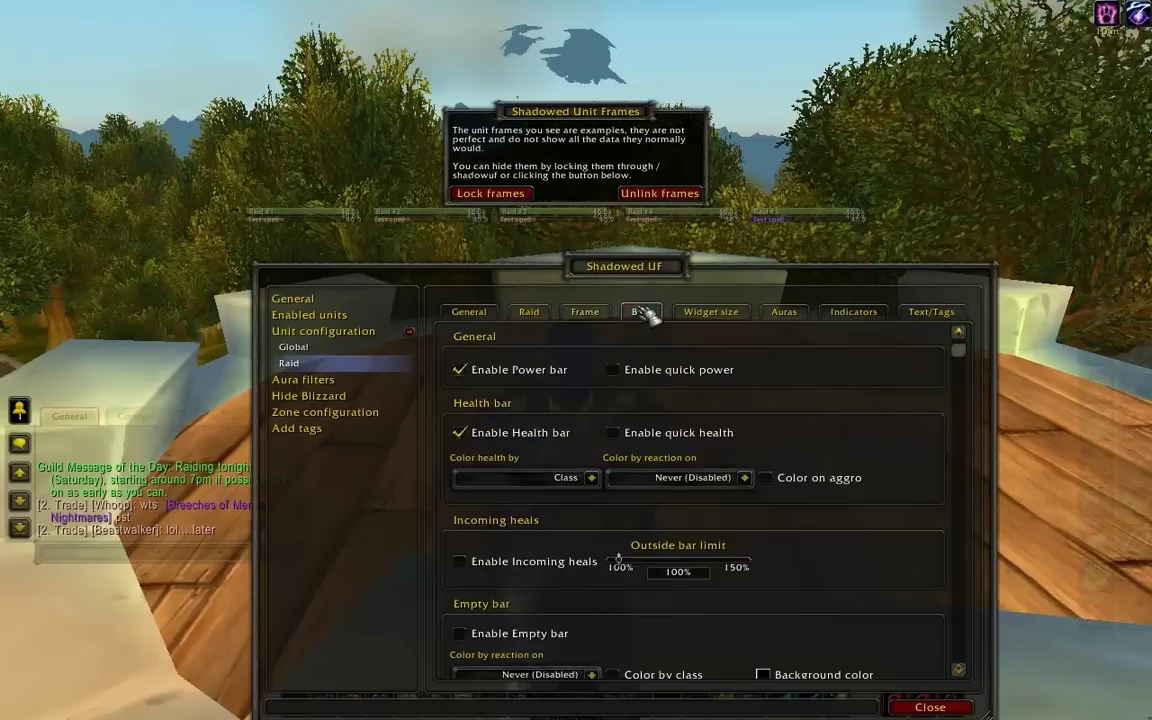
left_click(587, 312)
Adjust the raid frame Height and set the Scale to 100%.
key("BackSpace")
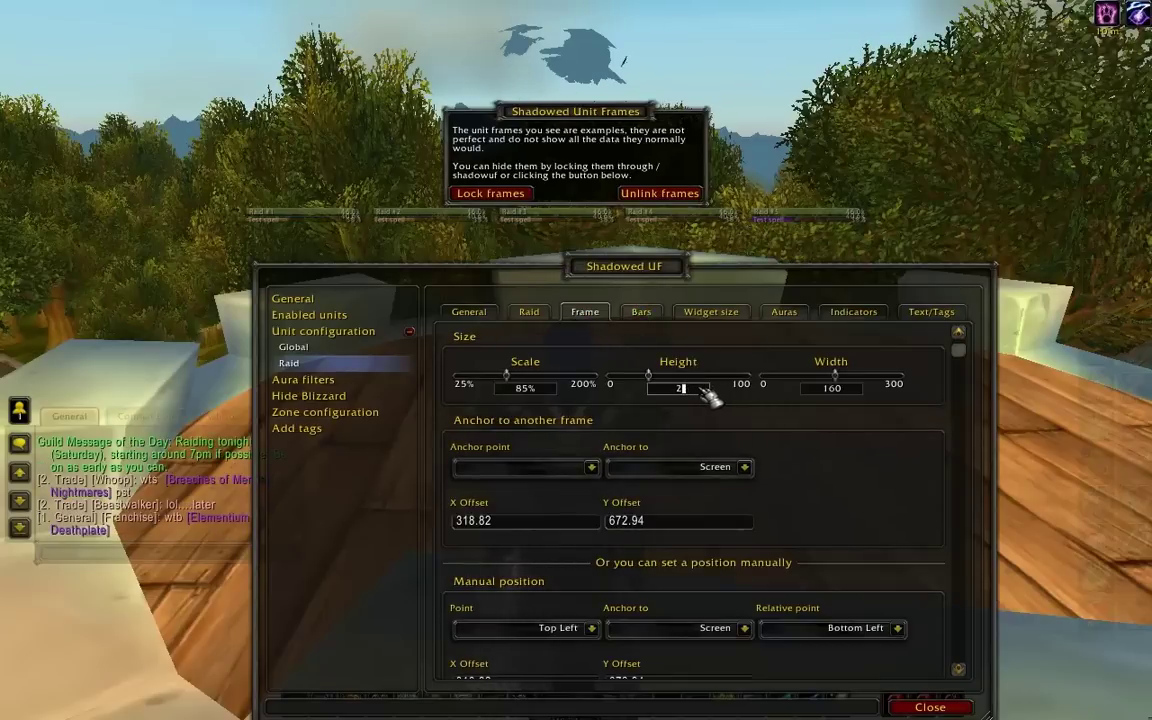
key("Return")
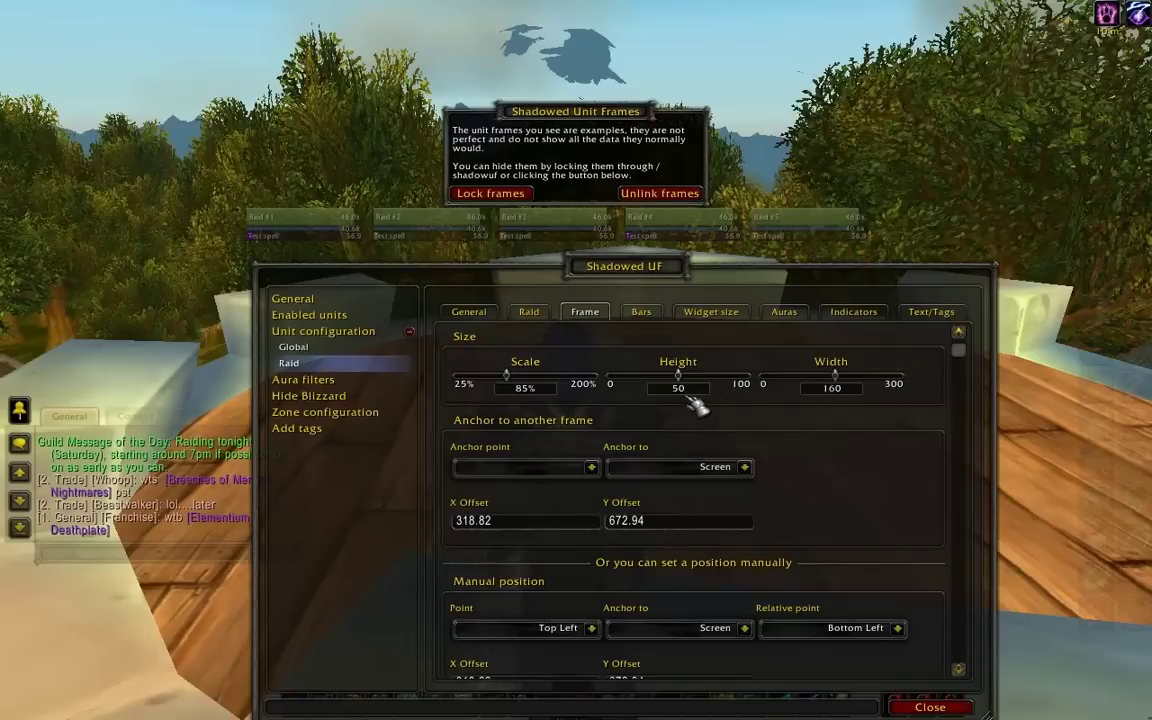
scroll(695, 390, "up", 1)
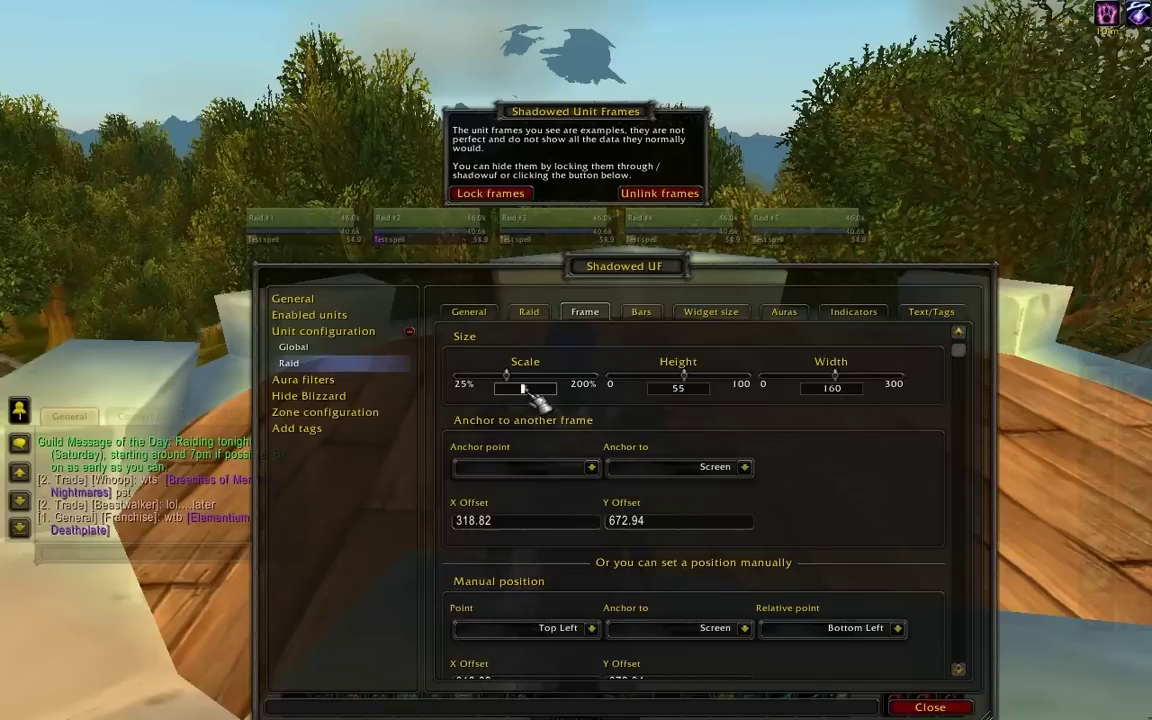
key("Return")
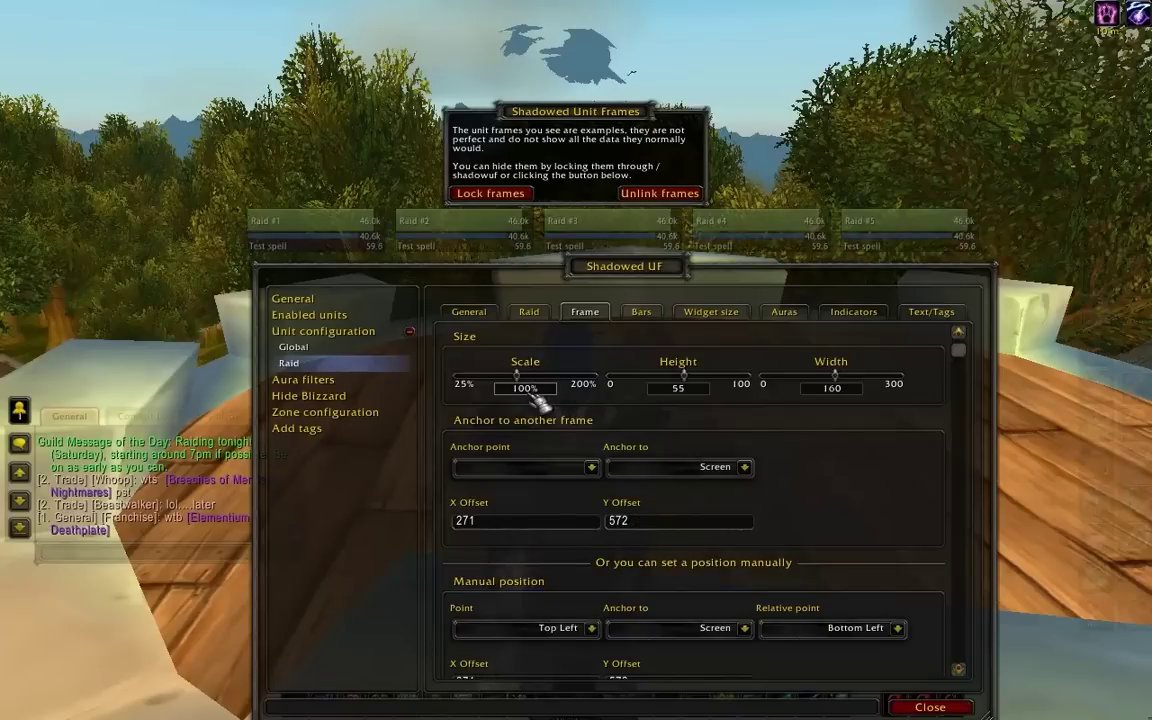
Move the config window aside and drop the raid row just above the action bars (X 269, Y 100).
left_click_drag(622, 275, 685, 360)
left_click_drag(328, 228, 322, 392)
left_click_drag(712, 349, 791, 9)
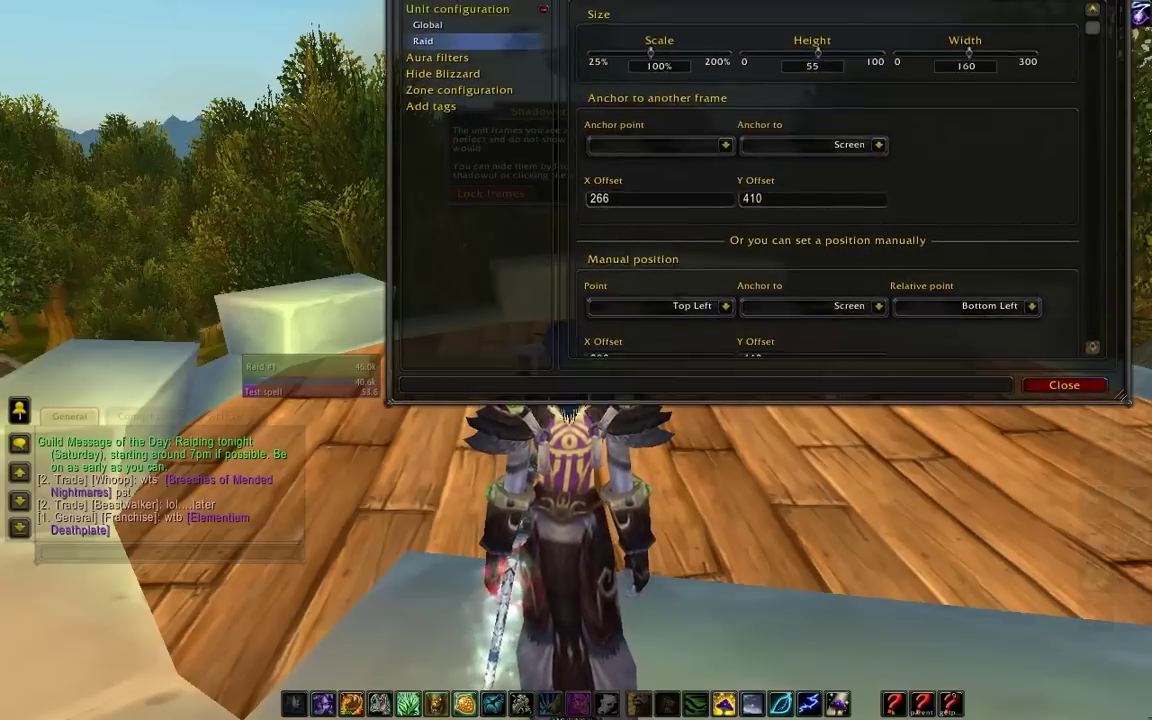
mouse_move(288, 370)
left_mouse_down()
mouse_move(312, 603)
mouse_move(298, 680)
mouse_move(289, 677)
left_mouse_up()
key("2")
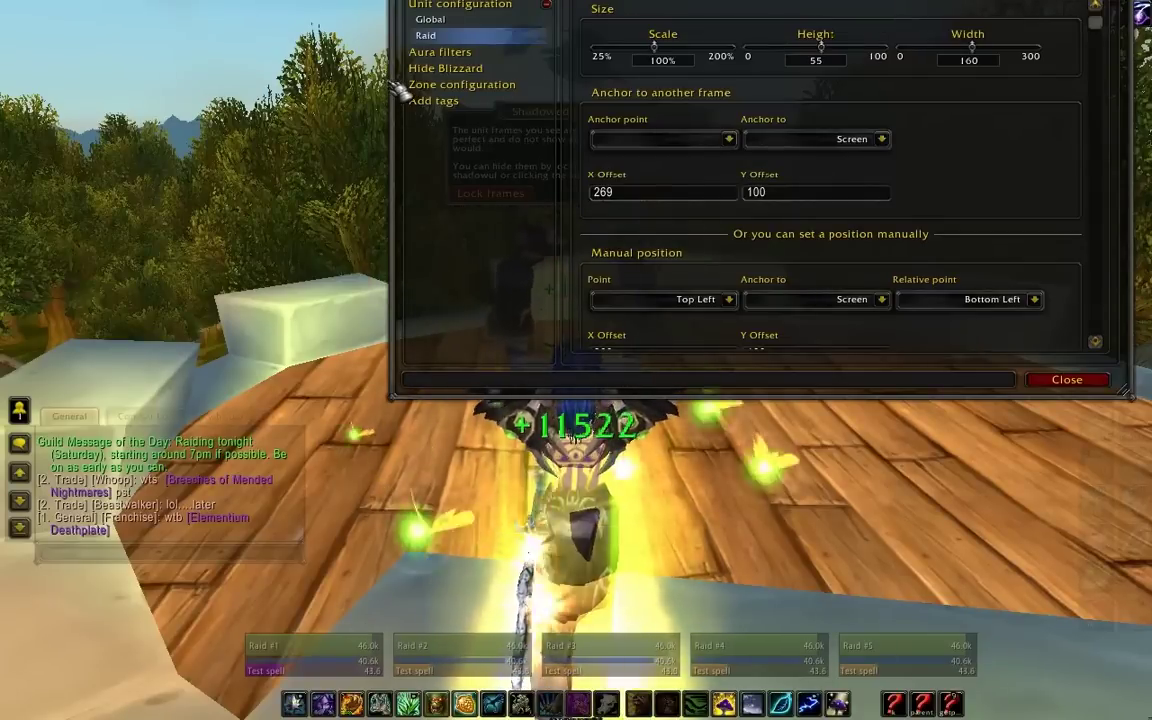
type("/console reload")
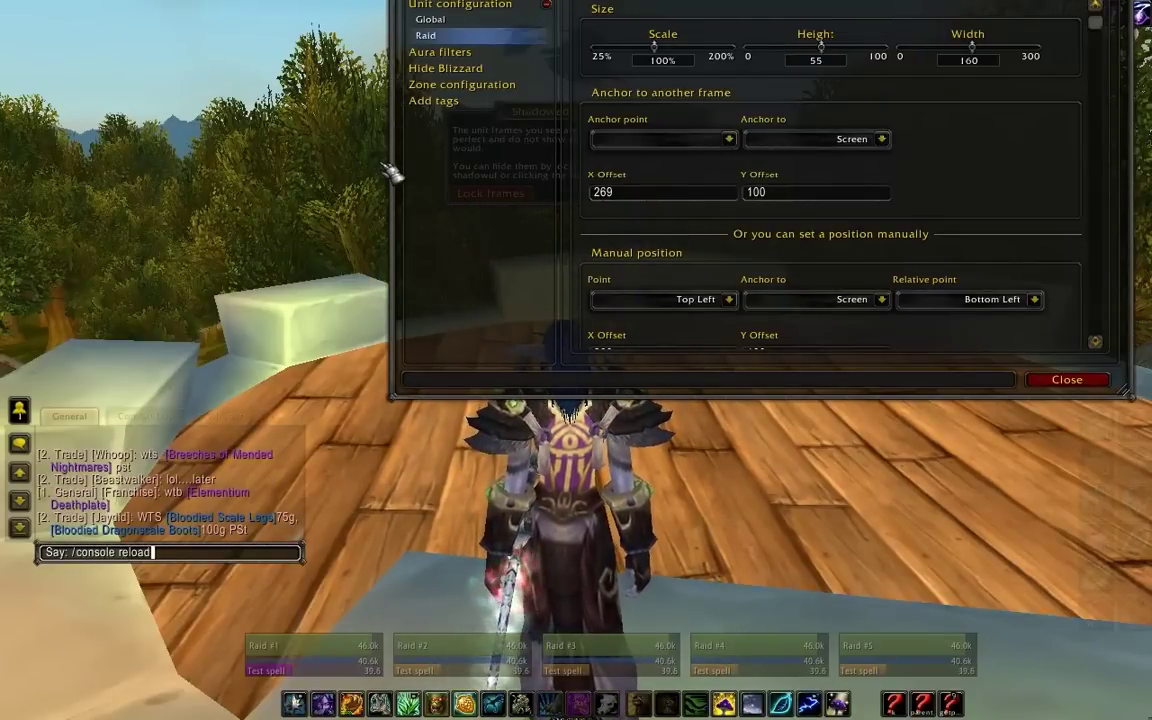
Submit /console reload, then reopen Shadowed UF settings with /suf.
key("Return")
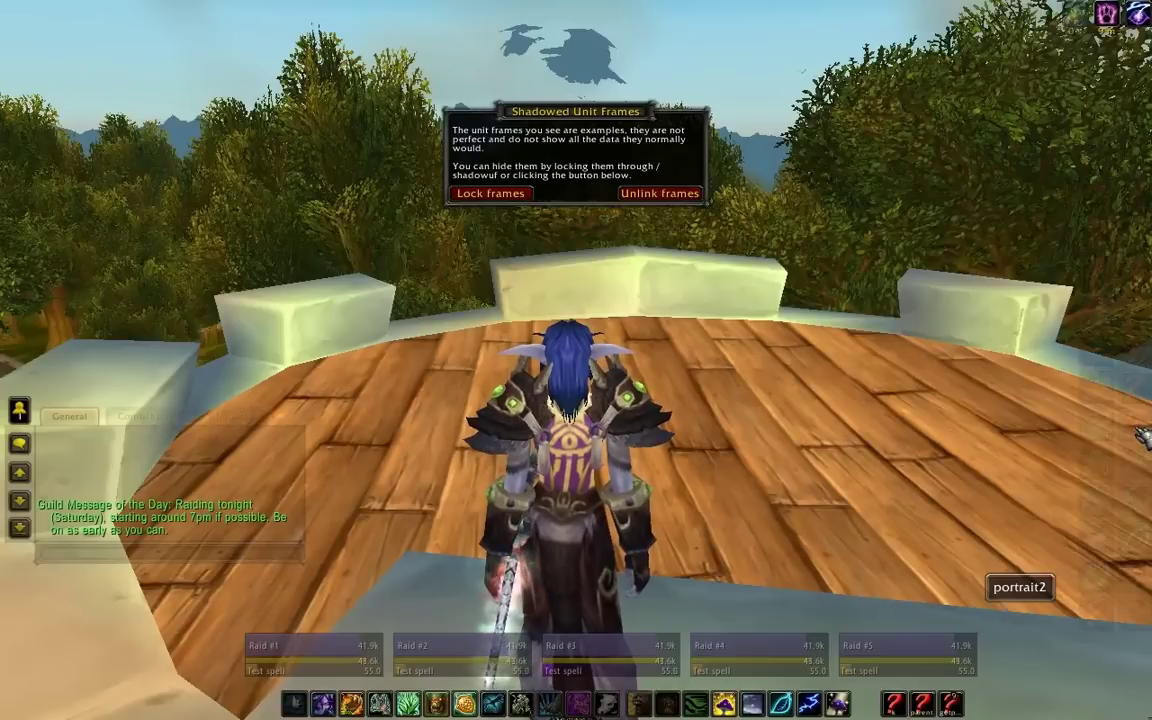
type("/suf")
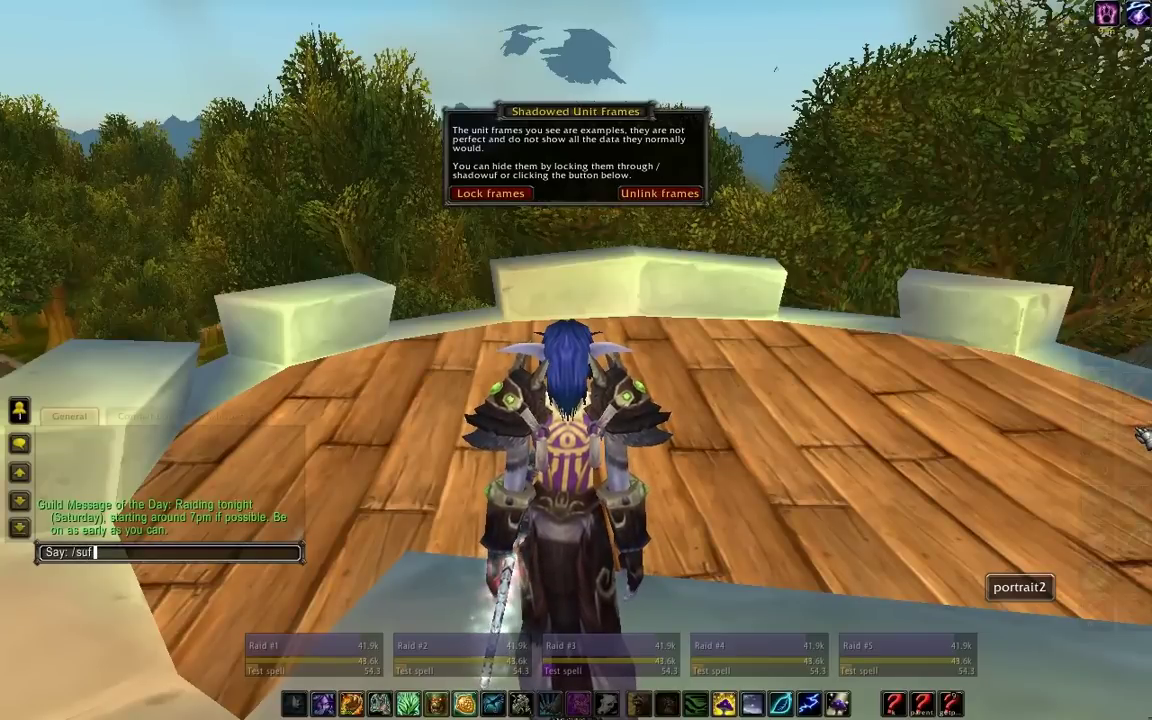
key("Return")
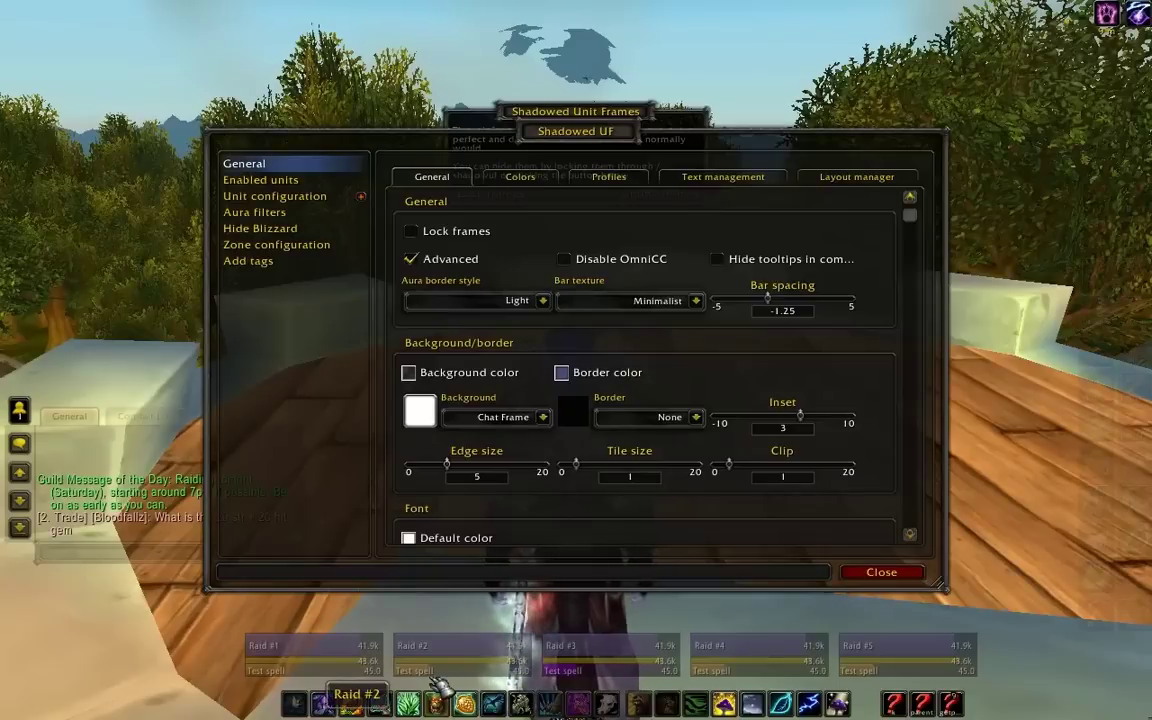
Navigate to the Raid unit's Widget size settings.
left_click(607, 177)
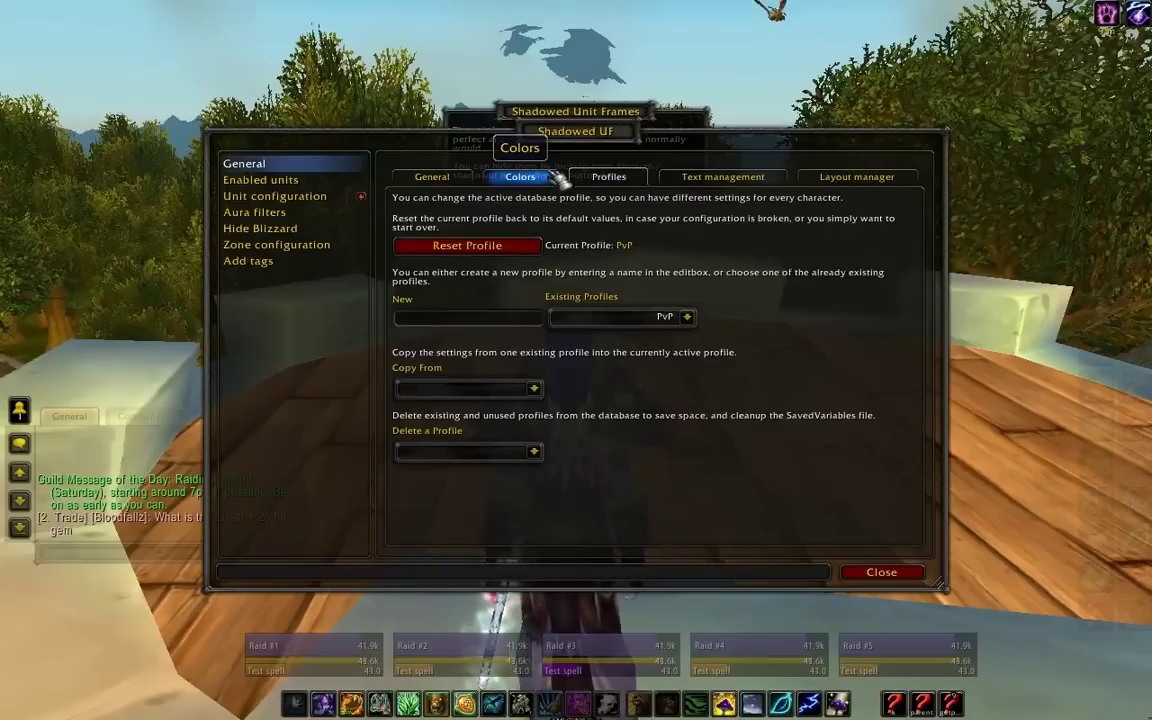
left_click(432, 177)
left_click(300, 196)
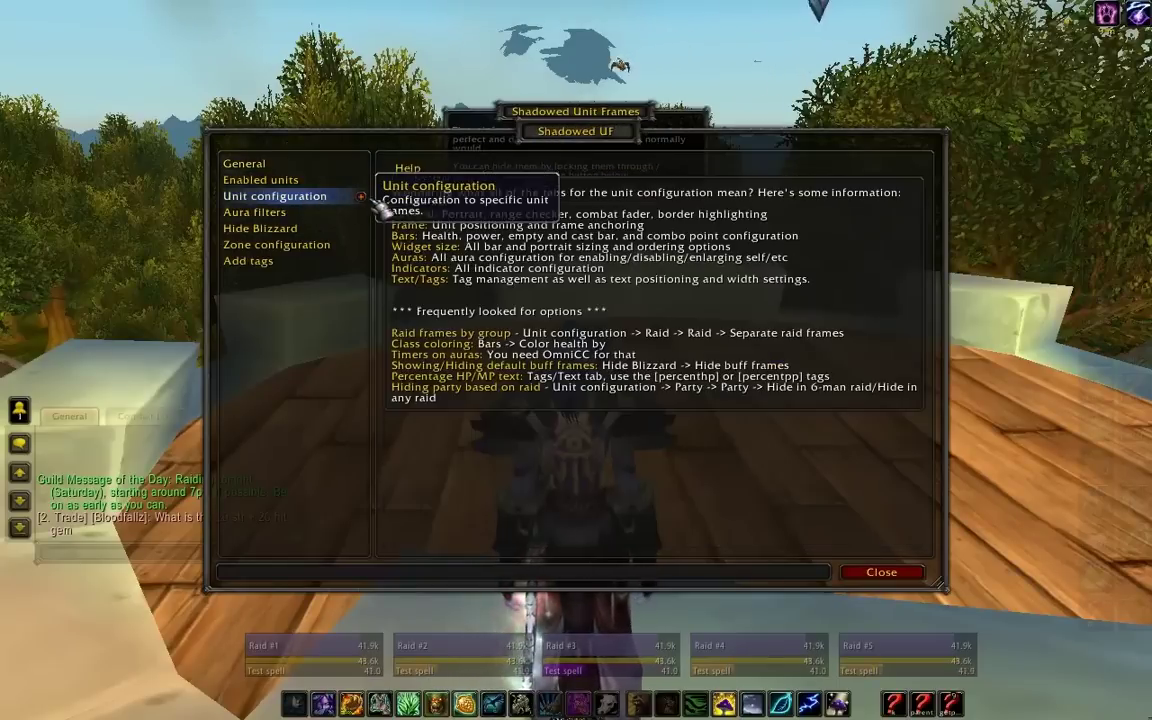
left_click(361, 196)
left_click(245, 228)
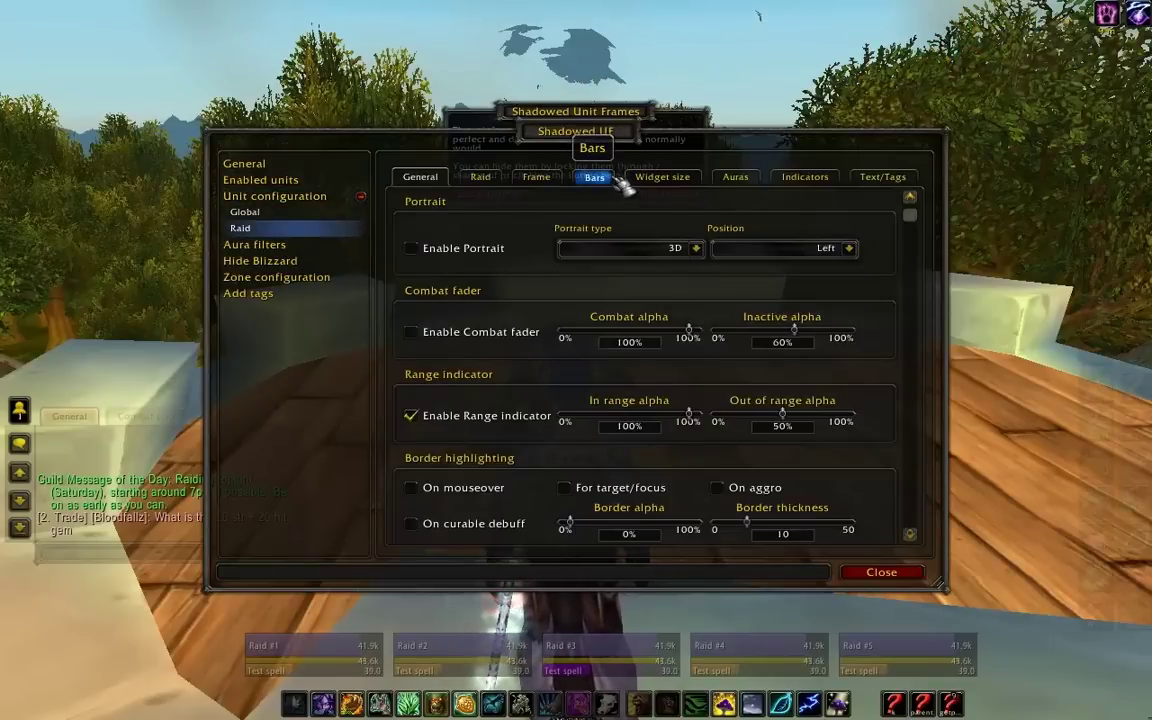
left_click(606, 177)
left_click(676, 179)
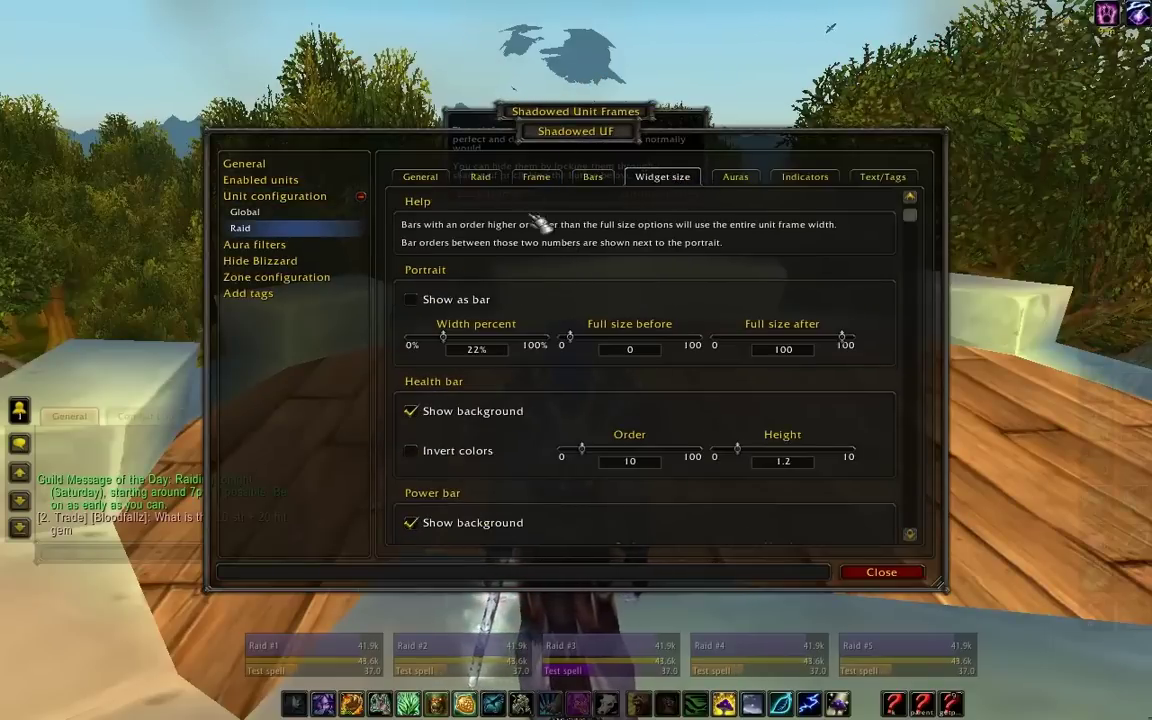
Lower the raid Cast bar height slider to 0.5.
scroll(703, 364, "down", 3)
scroll(697, 358, "down", 1)
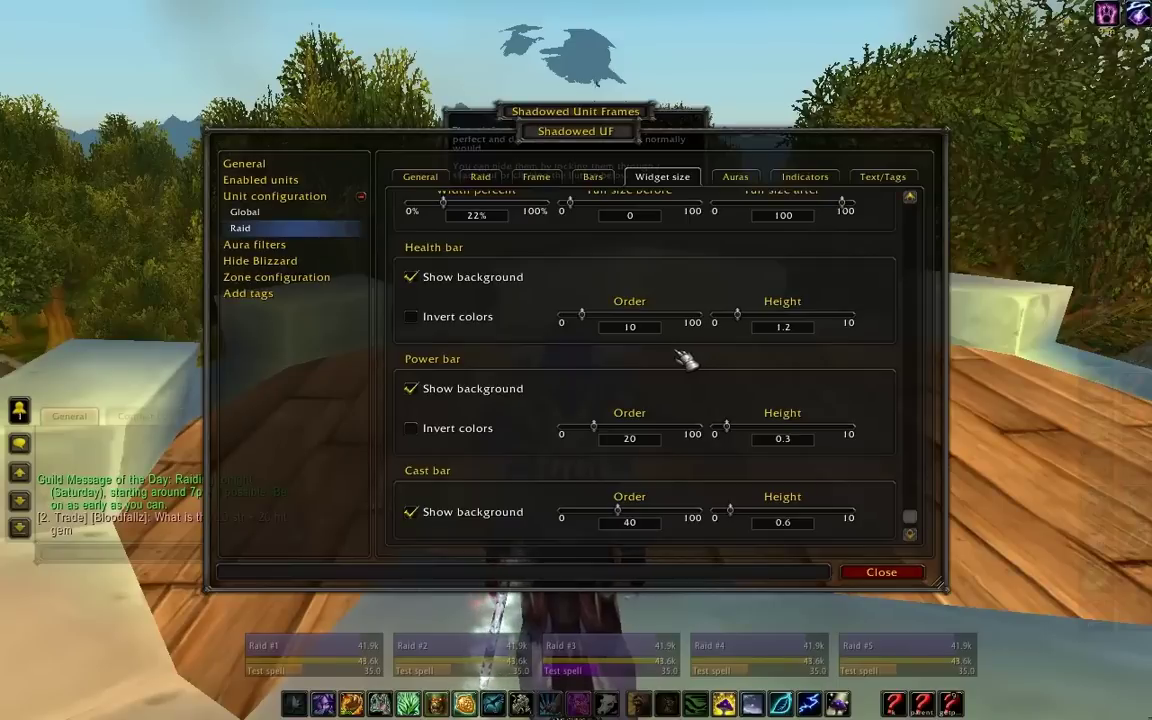
left_click_drag(797, 514, 740, 514)
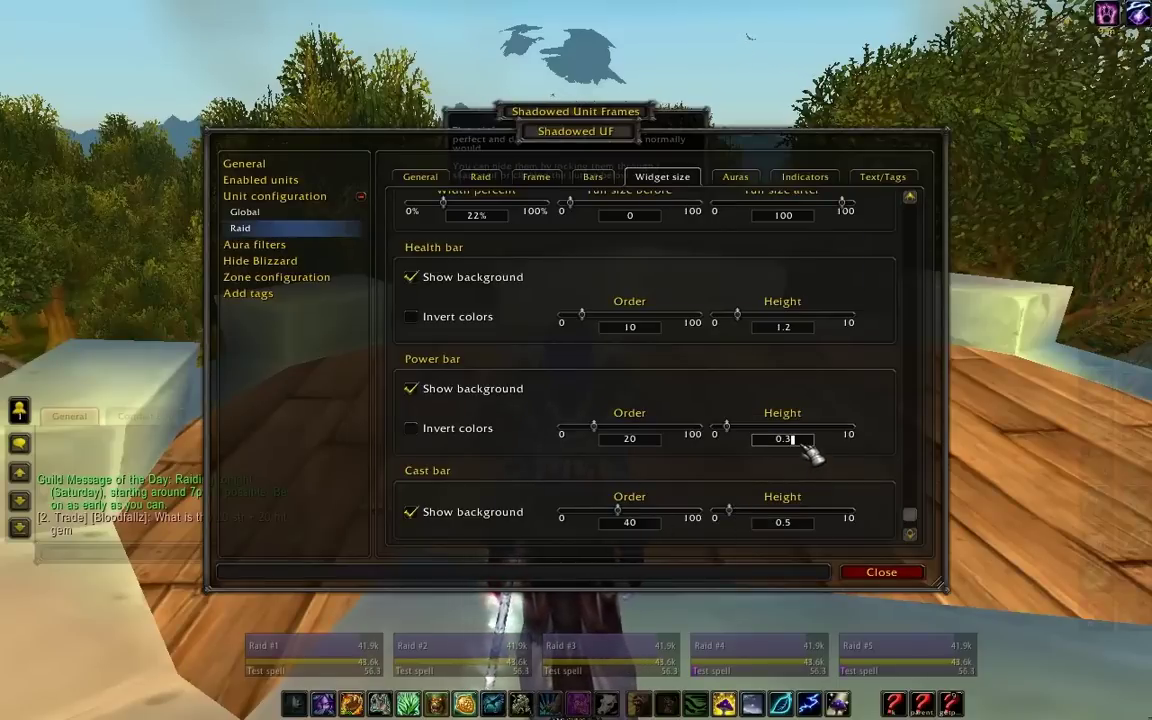
scroll(820, 300, "up", 3)
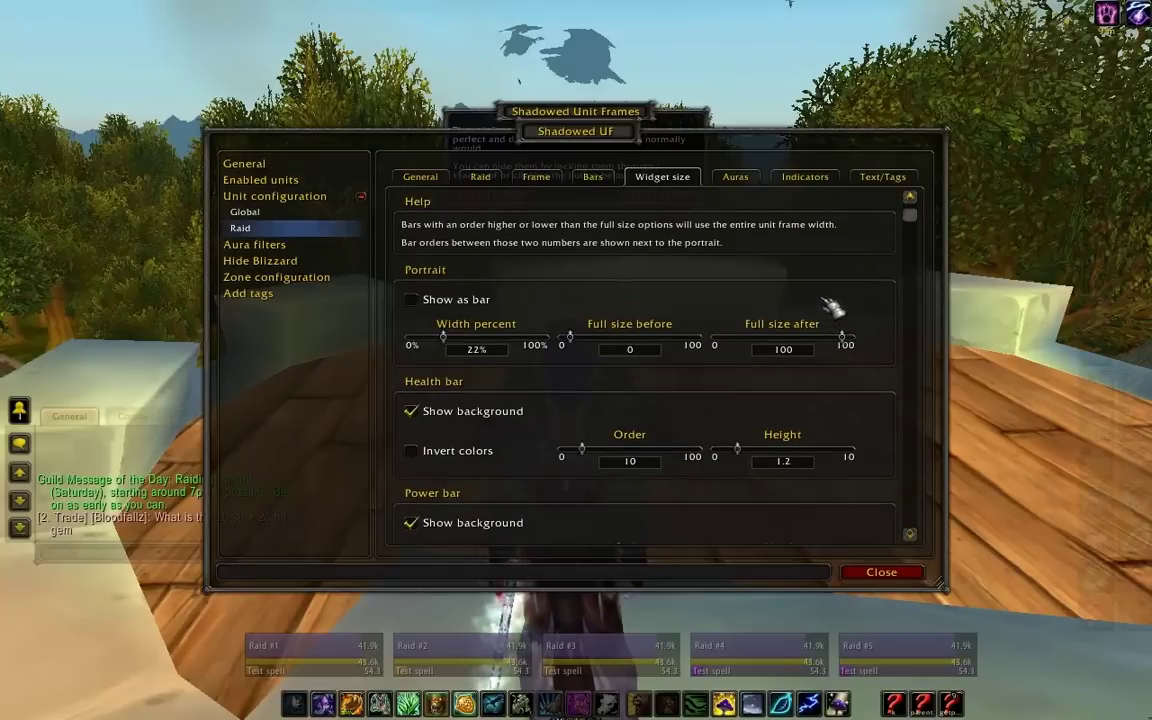
left_click(740, 178)
Enable raid buffs and anchor them at Top Right above each frame.
left_click(448, 238)
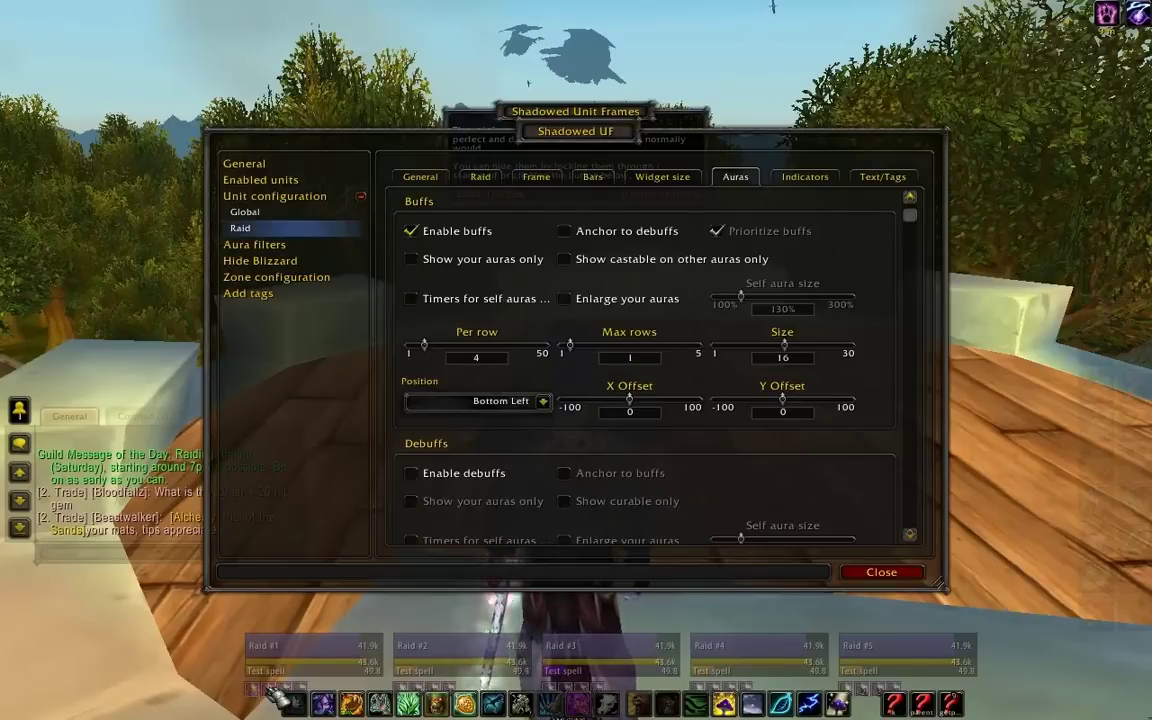
left_click(542, 401)
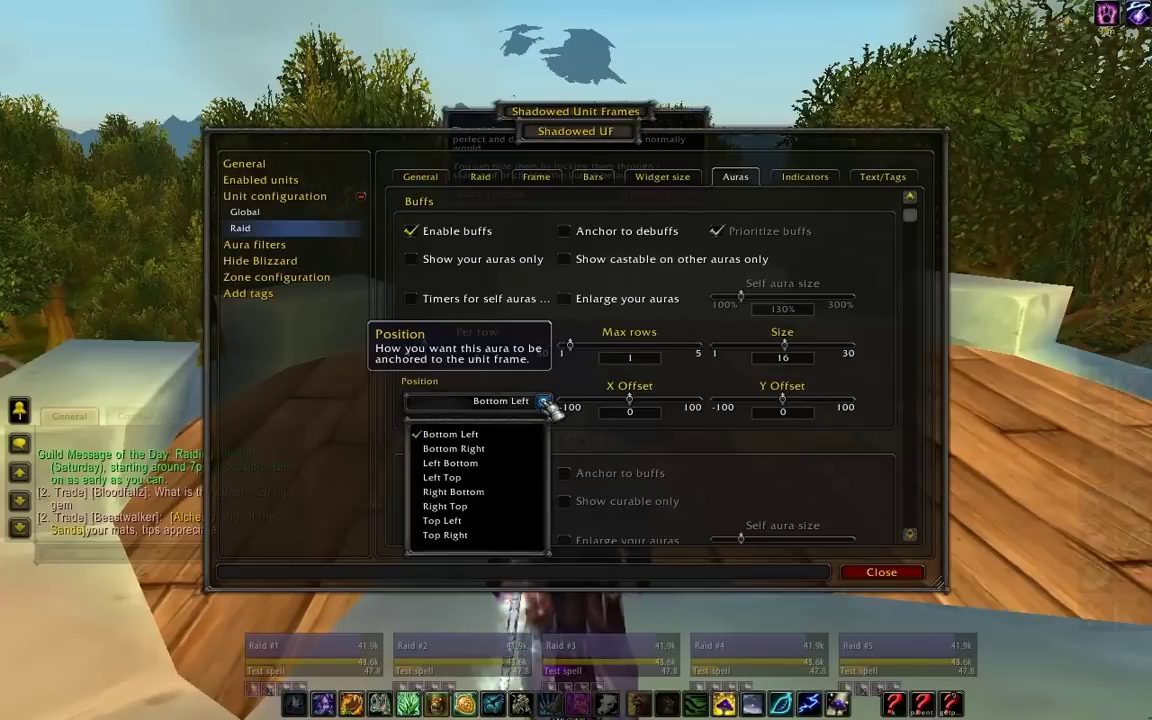
left_click(488, 537)
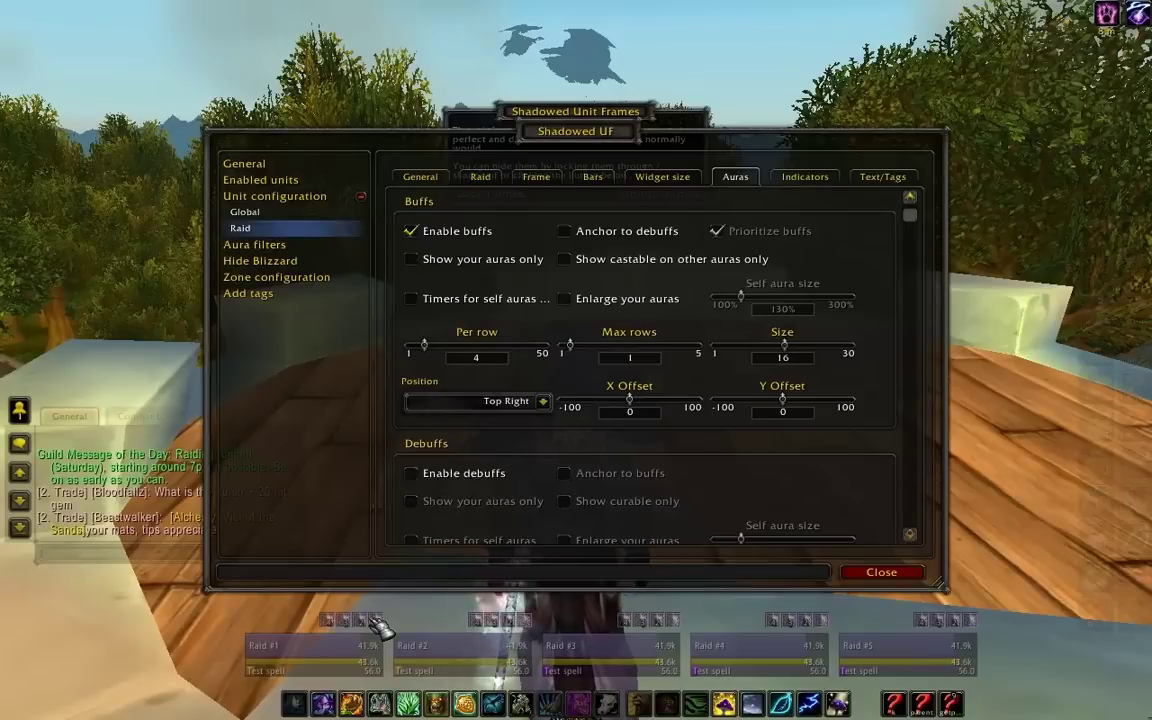
Enable raid debuffs anchored at Top Left of each frame.
left_click(409, 473)
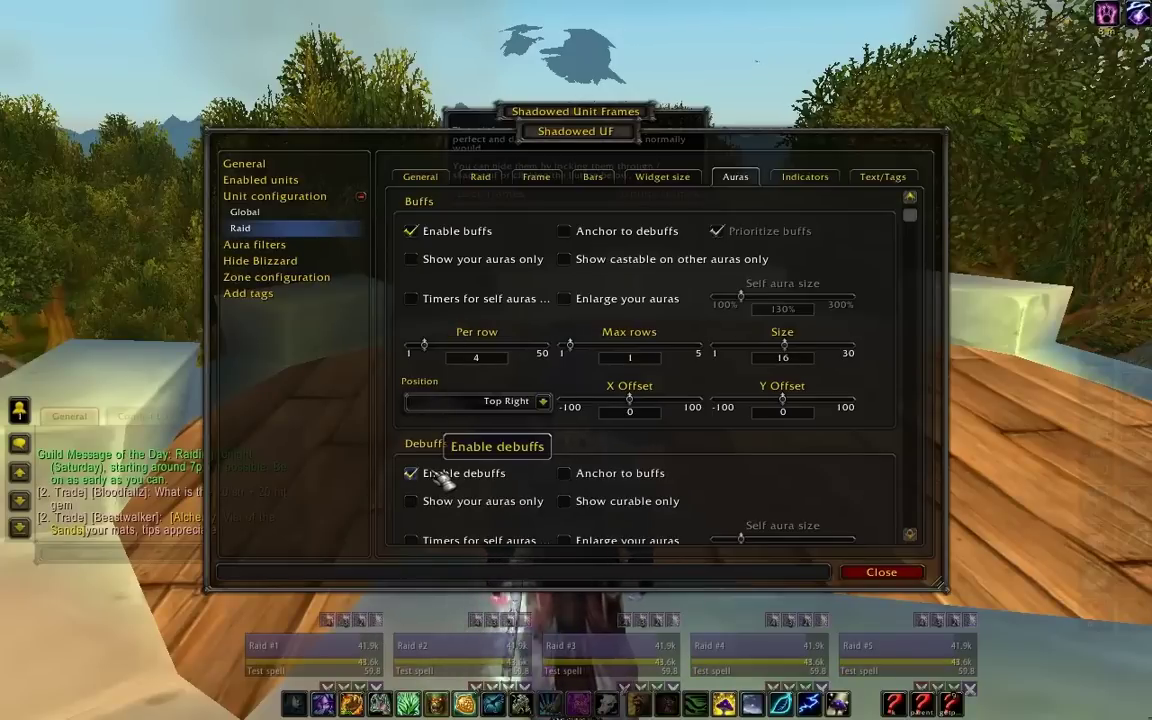
scroll(555, 470, "down", 3)
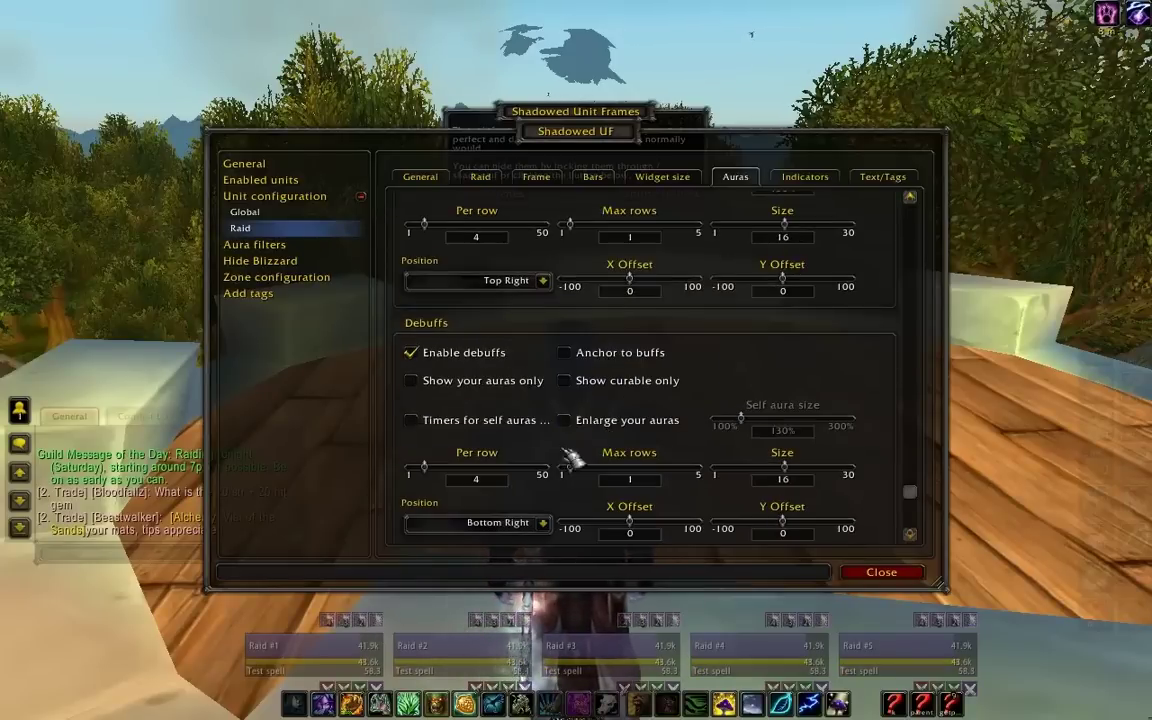
left_click(543, 522)
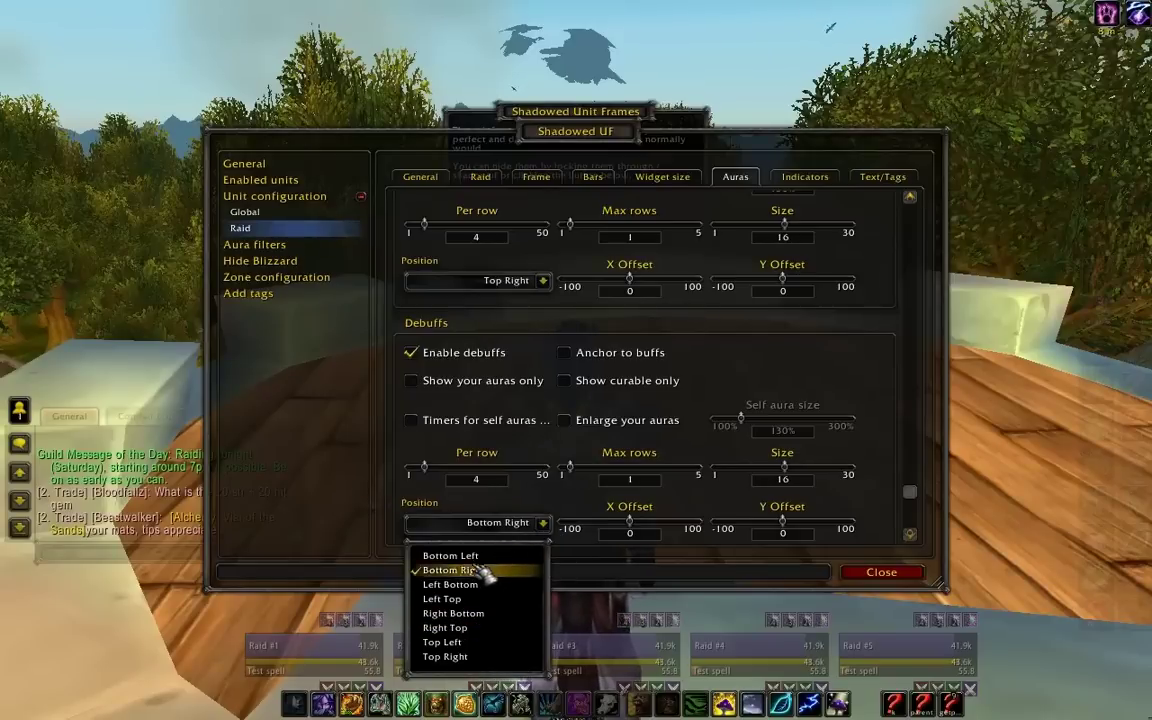
left_click(476, 643)
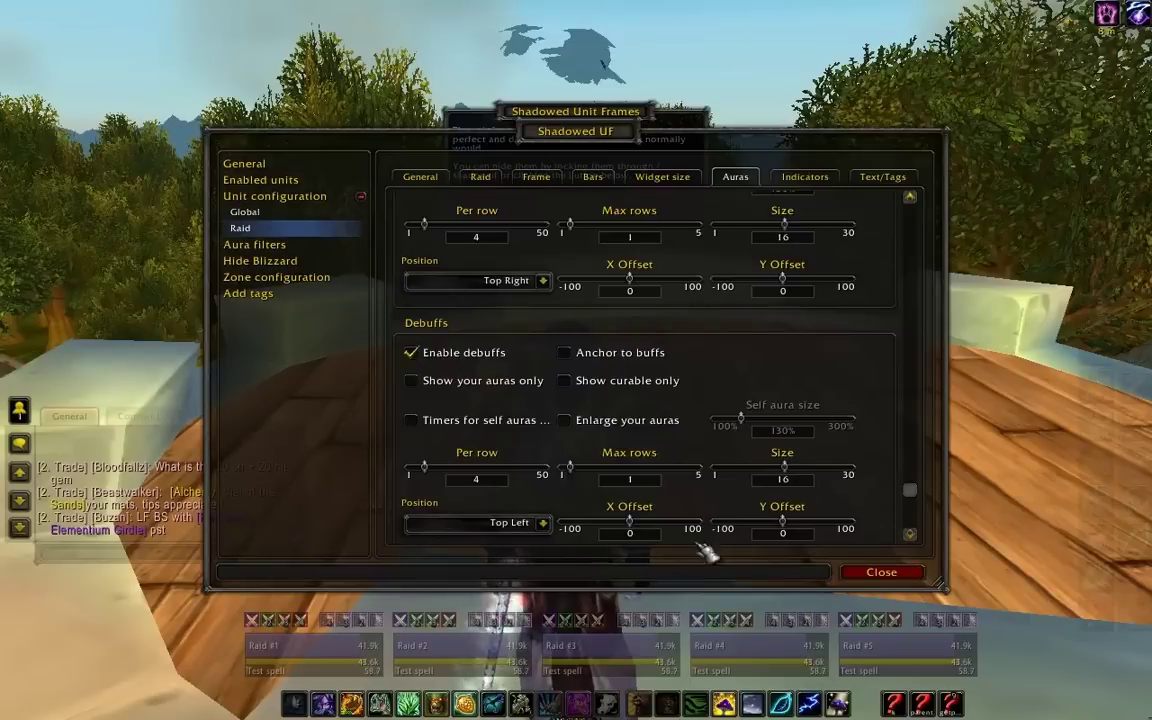
left_click_drag(629, 521, 652, 530)
Set the raid debuff X offset to 1 and Y offset to -5.
left_click(648, 535)
key("BackSpace")
key("BackSpace")
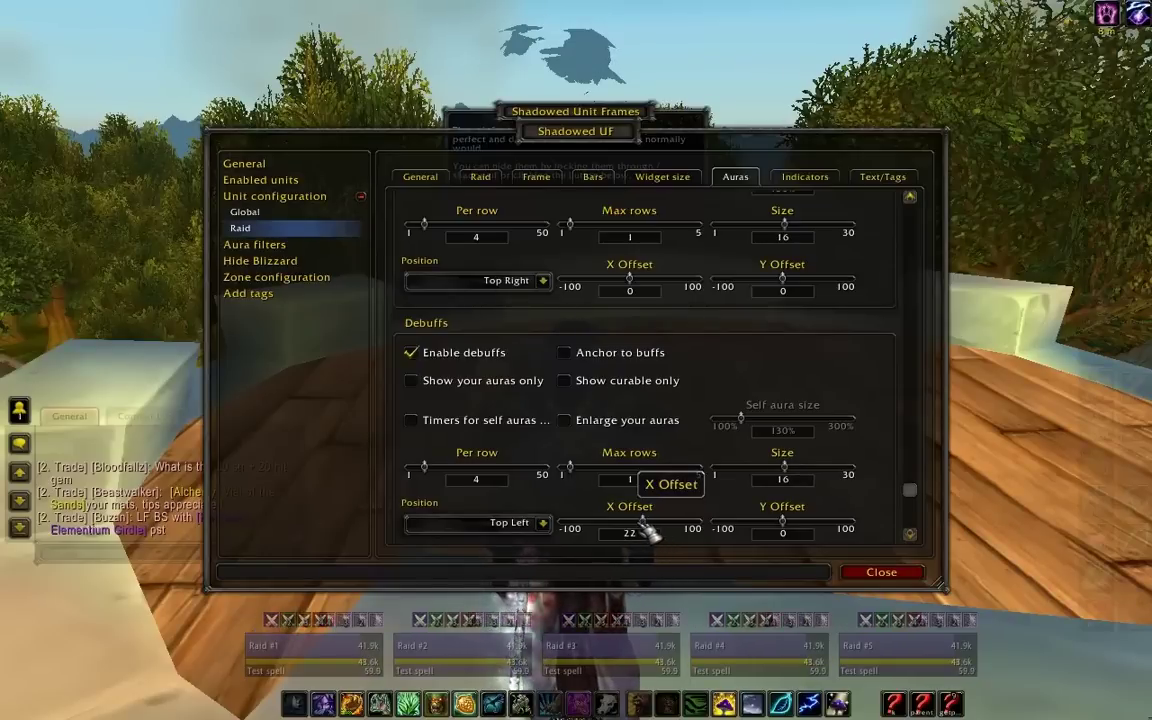
type("1")
key("Return")
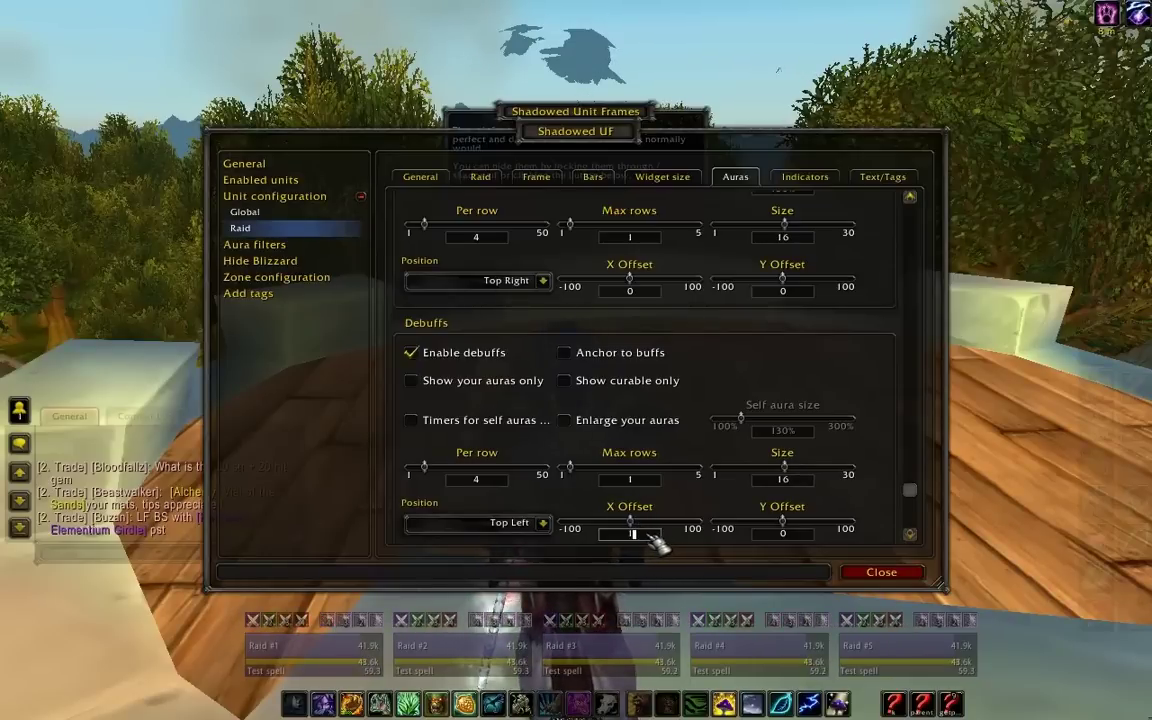
left_click(800, 535)
type("-5")
key("Return")
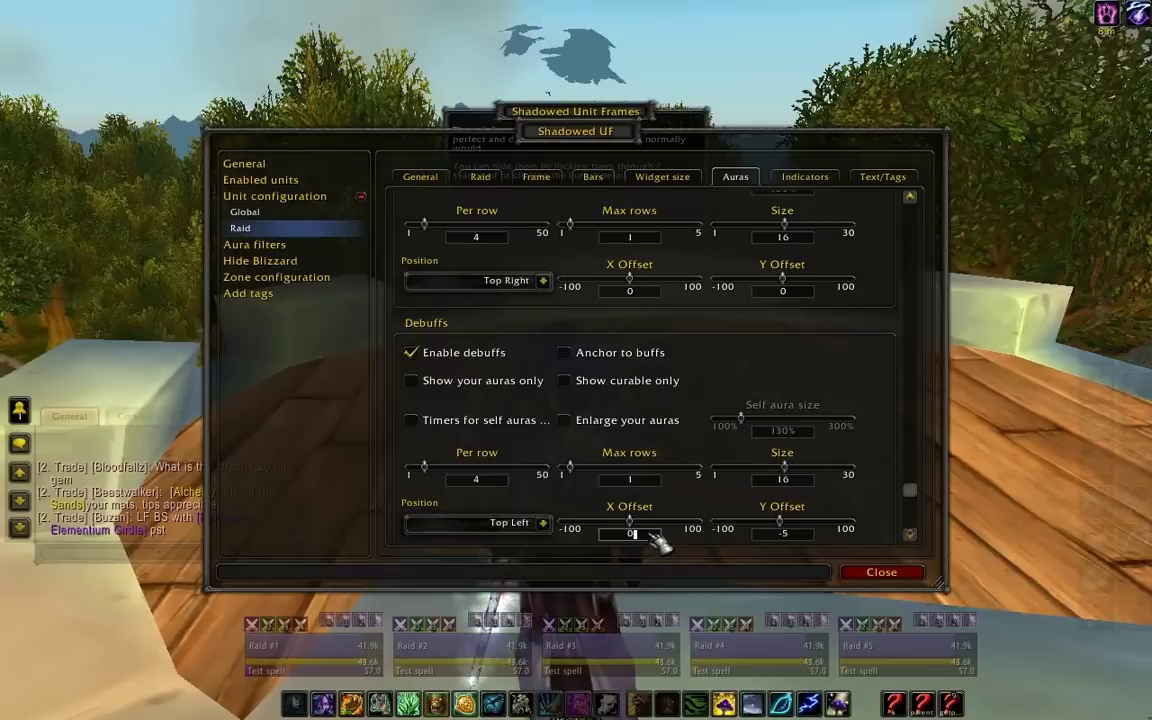
key("Return")
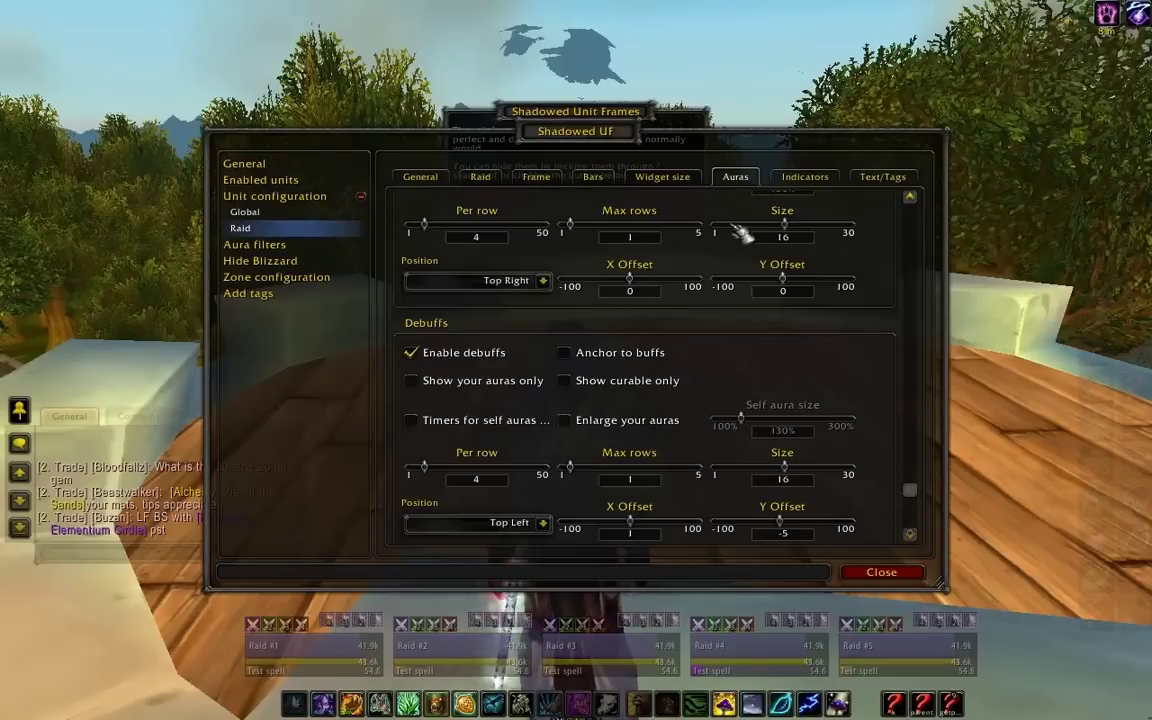
Set the raid Buffs Y offset to 30.
left_click(800, 289)
type("5")
key("Return")
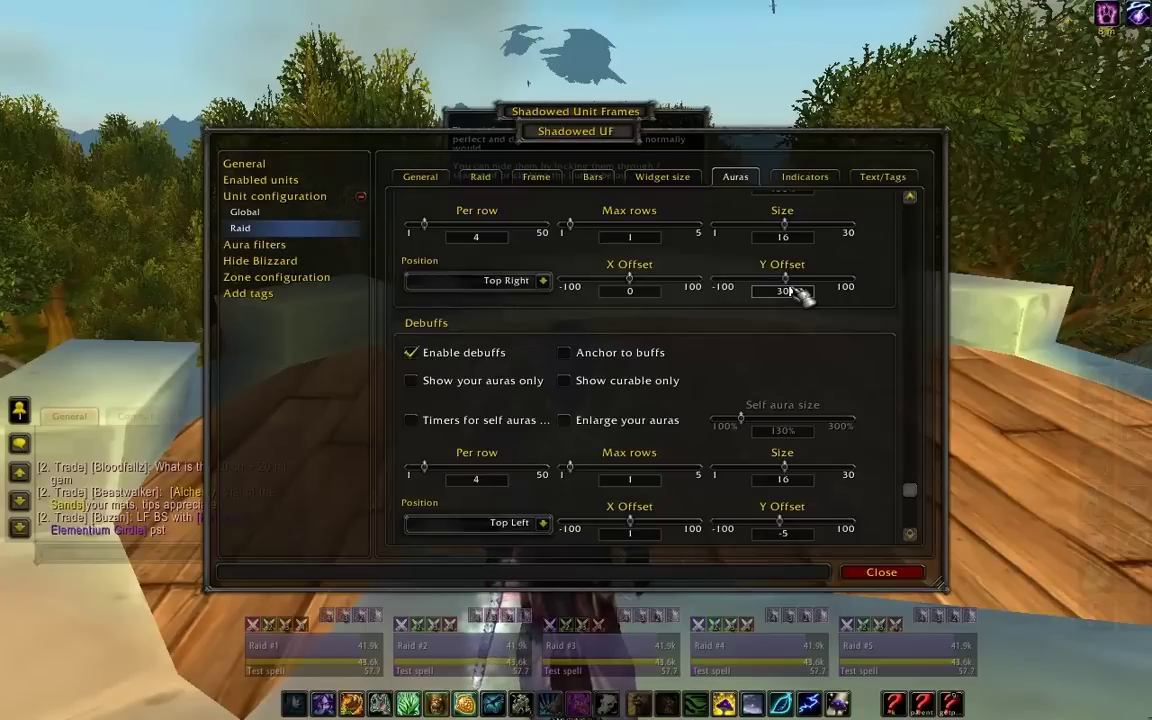
key("Return")
left_click(800, 289)
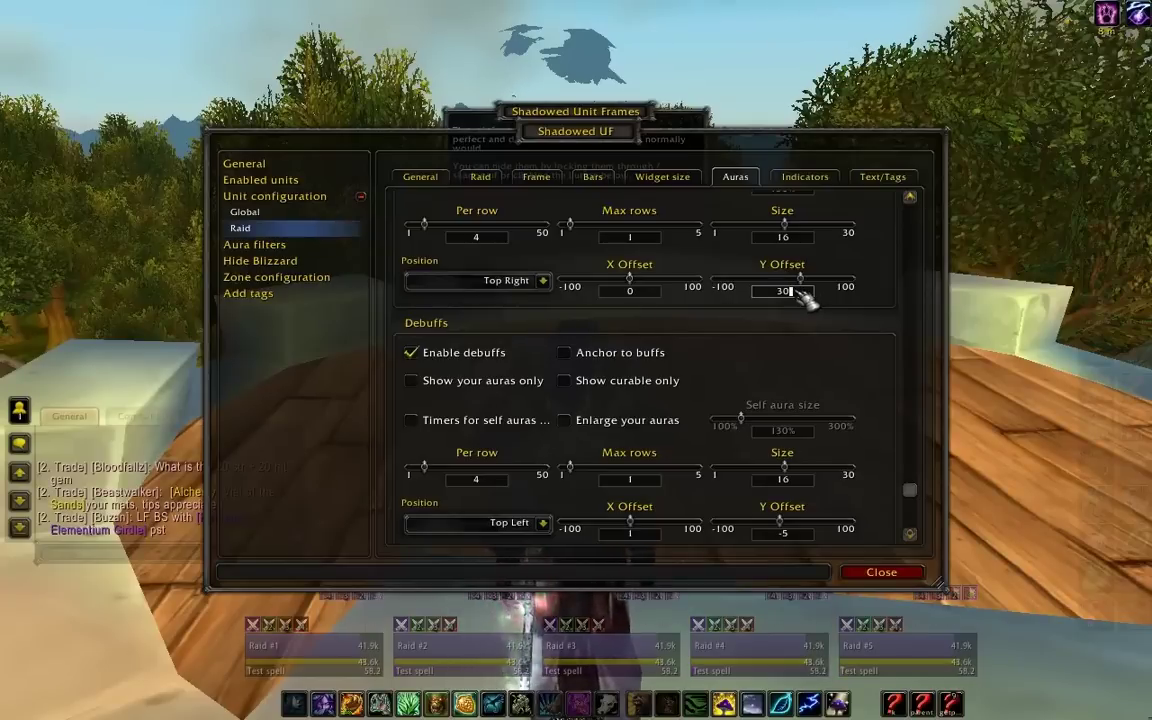
Show raid debuffs in a maximum of 2 rows with 8 per row.
left_click(625, 479)
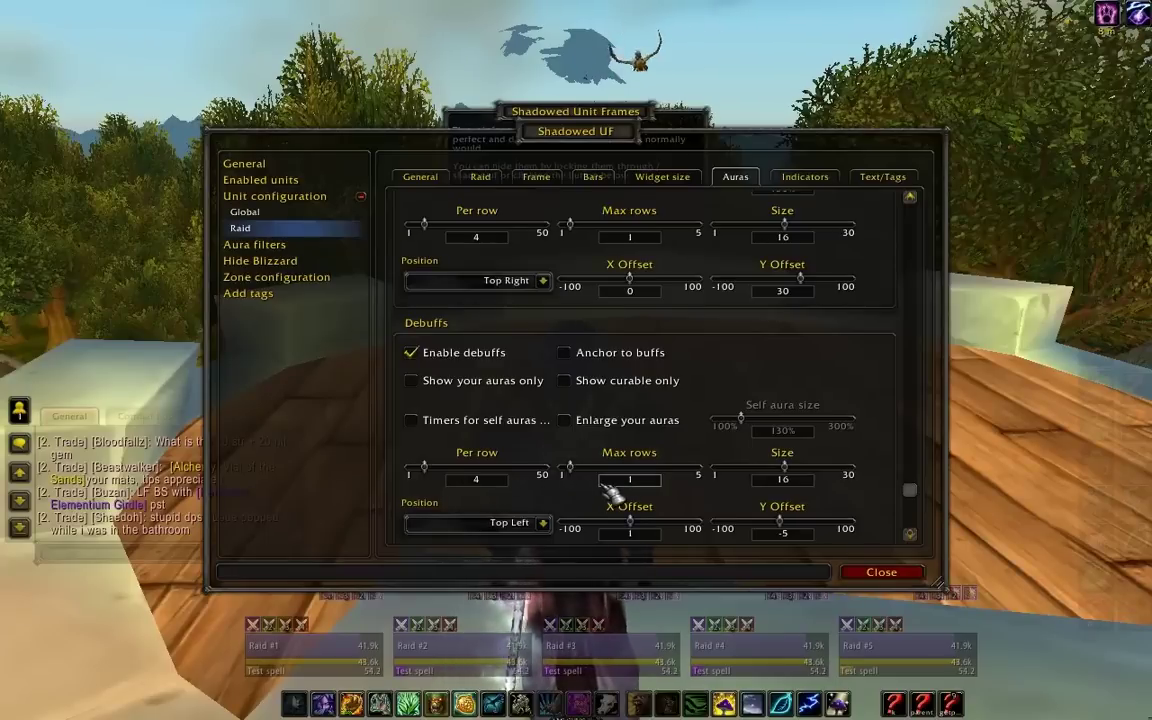
key("BackSpace")
type("2")
key("Return")
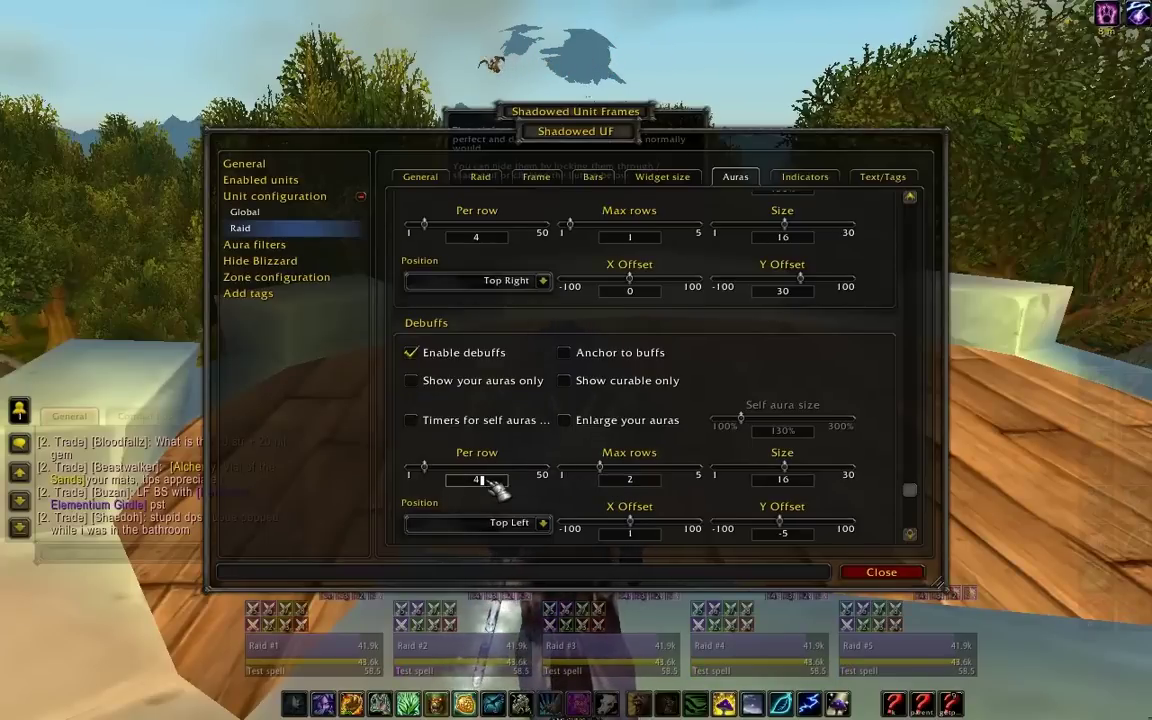
left_click(487, 479)
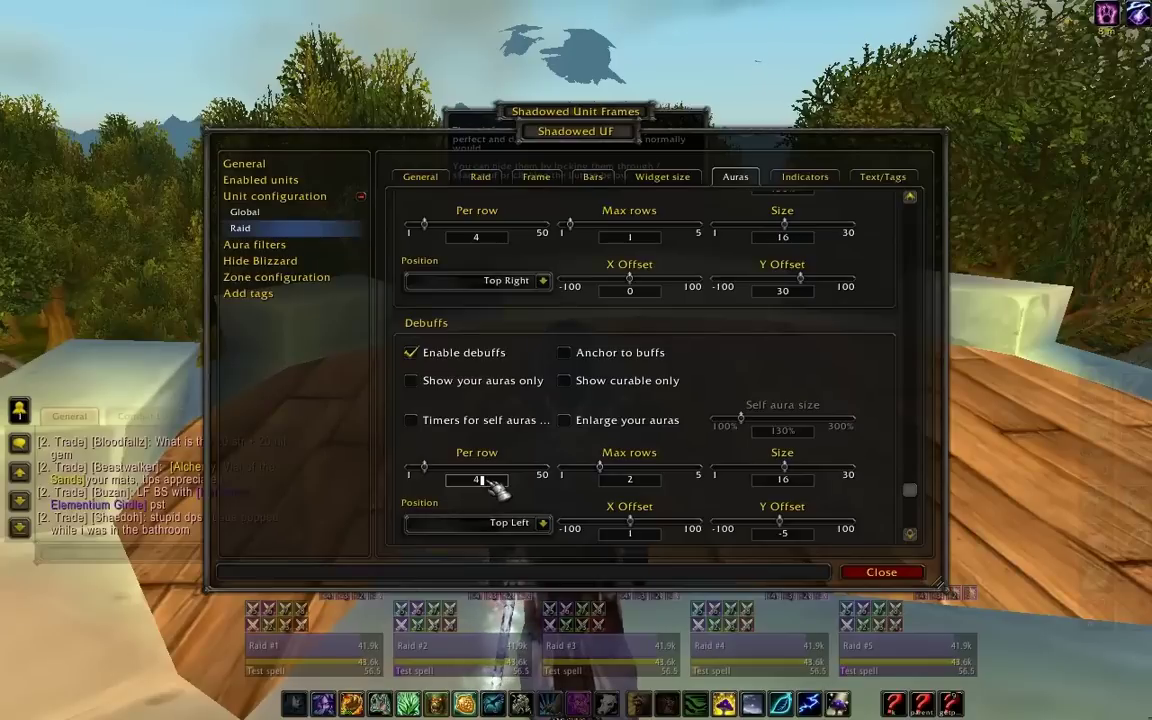
key("BackSpace")
type("8")
key("Return")
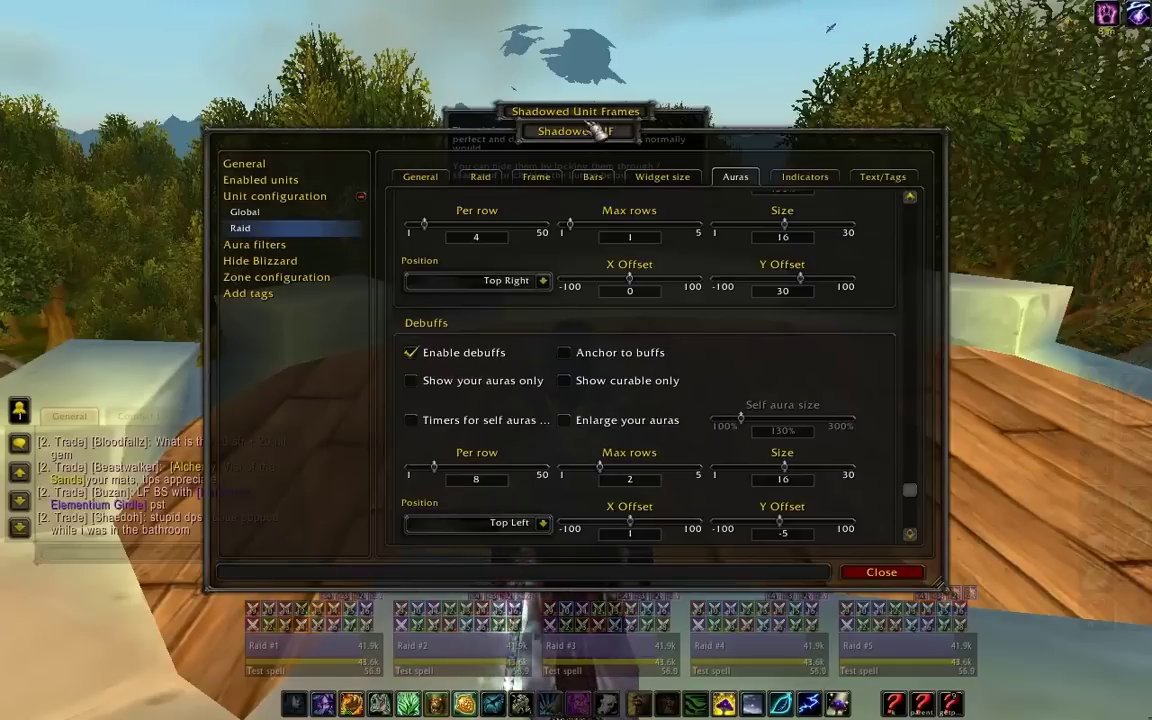
Move the options window up, then set the raid Buffs Y offset to 35 and size to 20.
left_click_drag(596, 134, 603, 75)
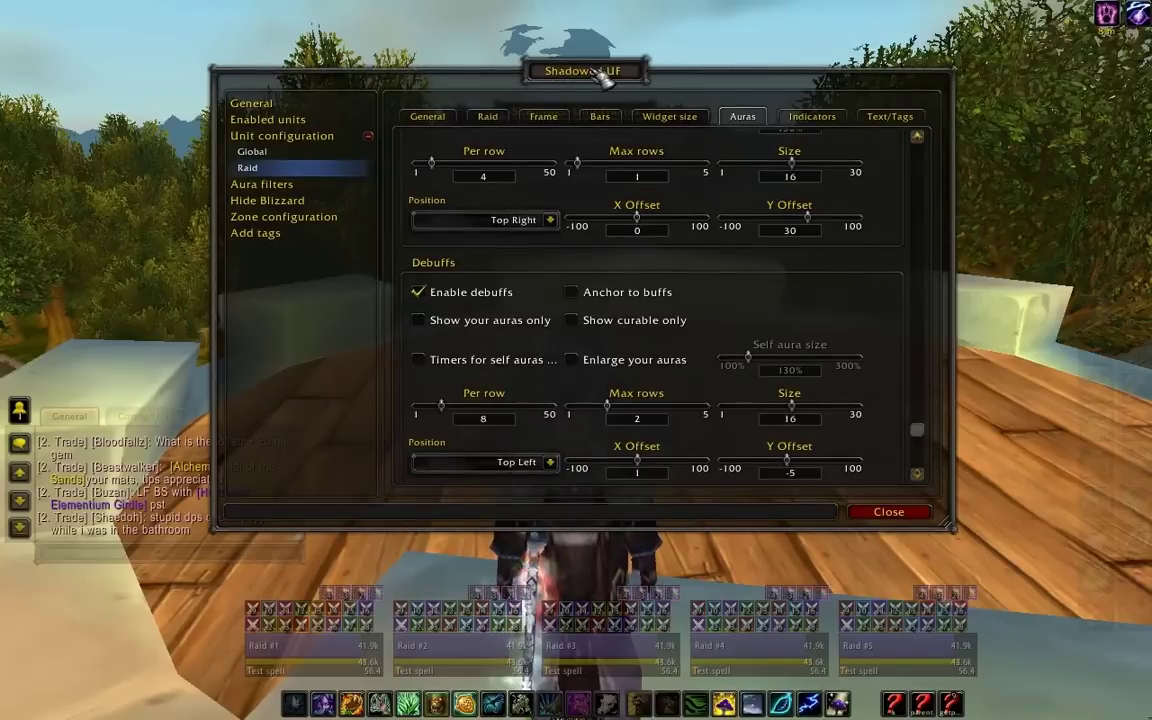
left_click(808, 232)
scroll(812, 250, "up", 2)
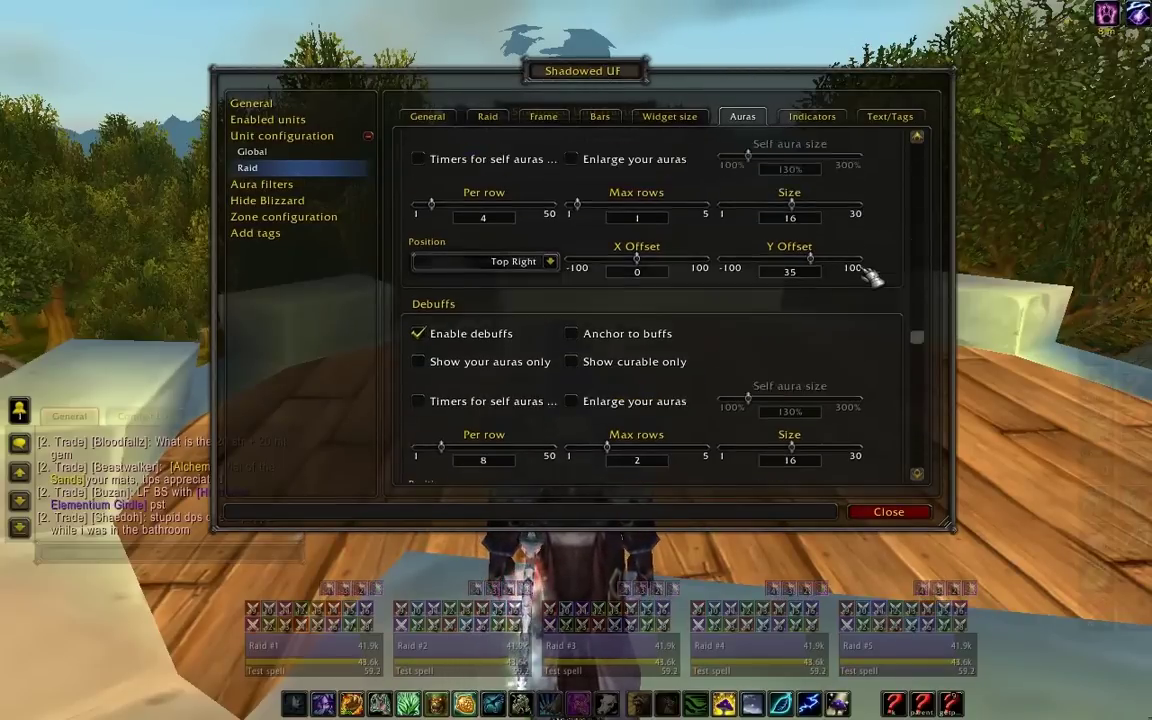
type("8")
key("Return")
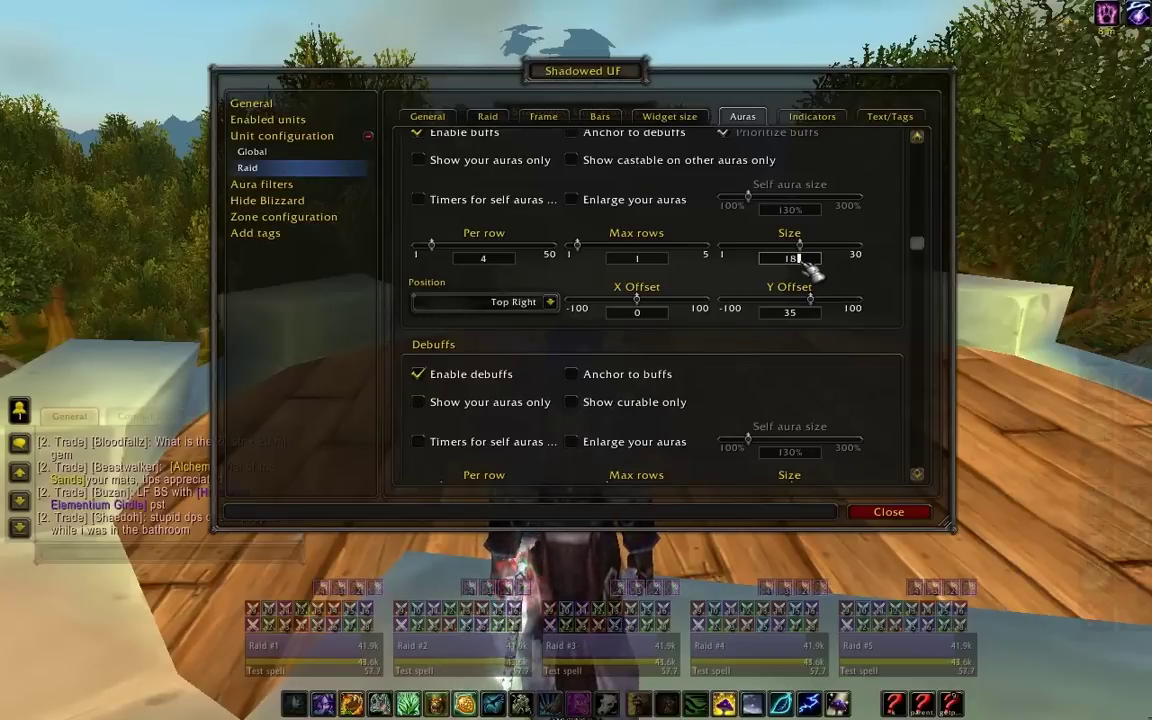
key("Return")
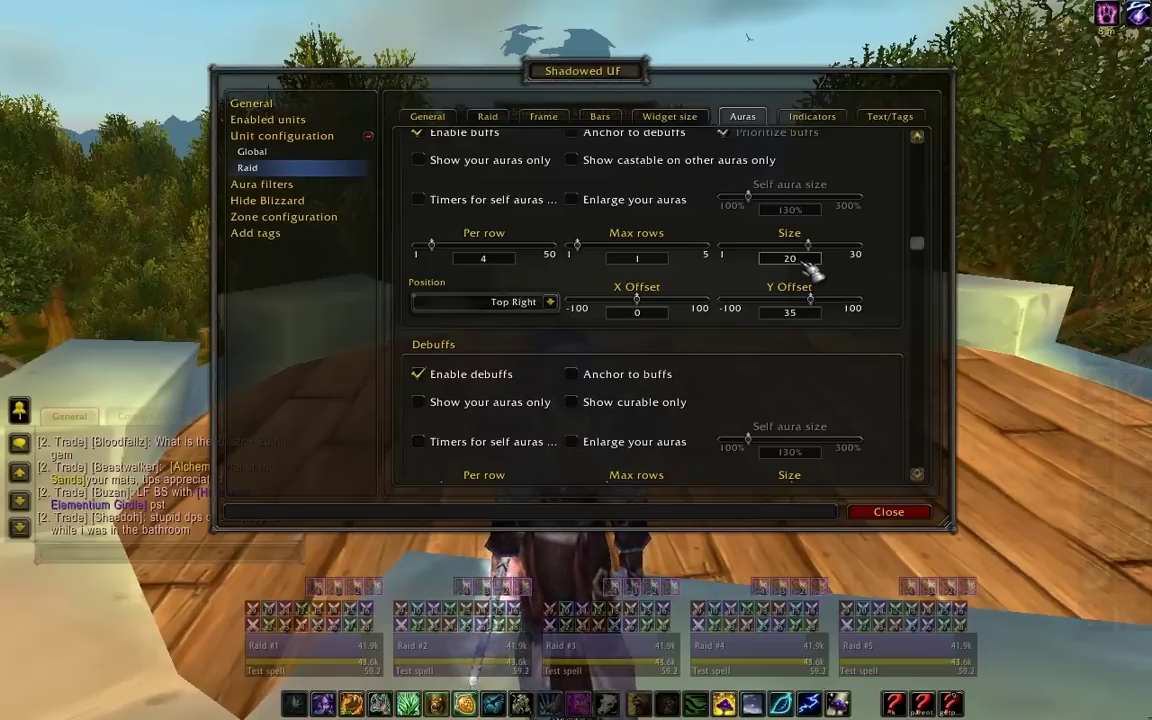
Arrange the raid buffs 6 per row with a maximum of 2 rows.
left_click(512, 259)
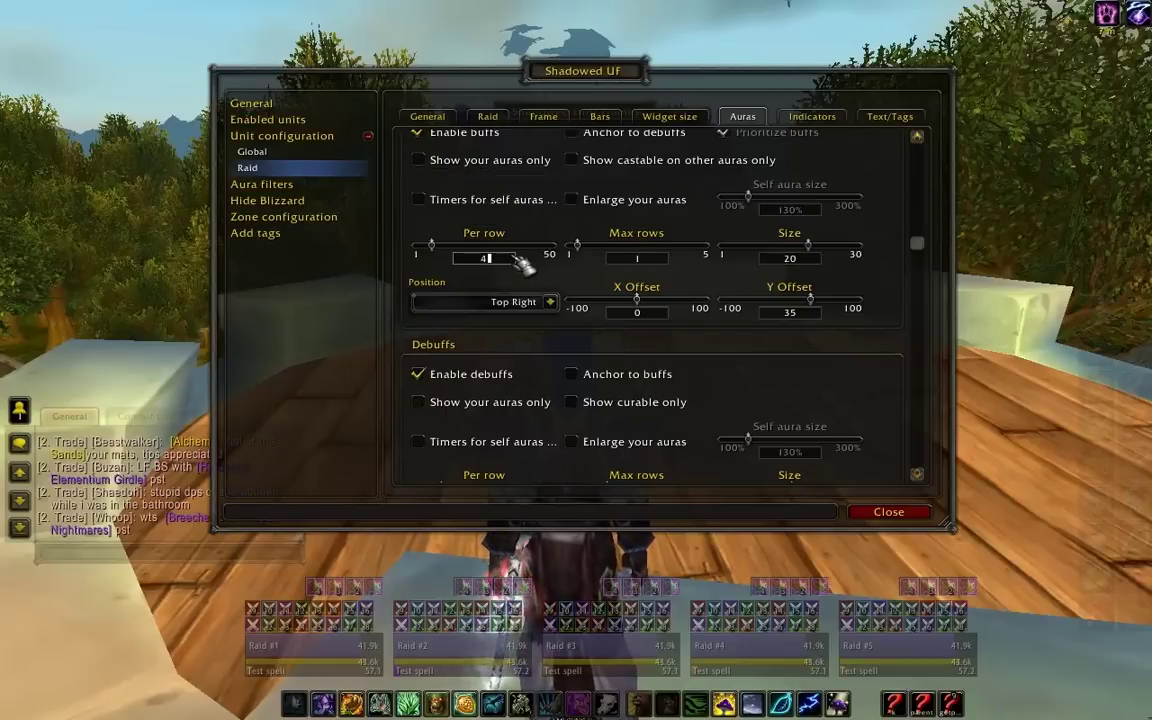
type("6")
key("Return")
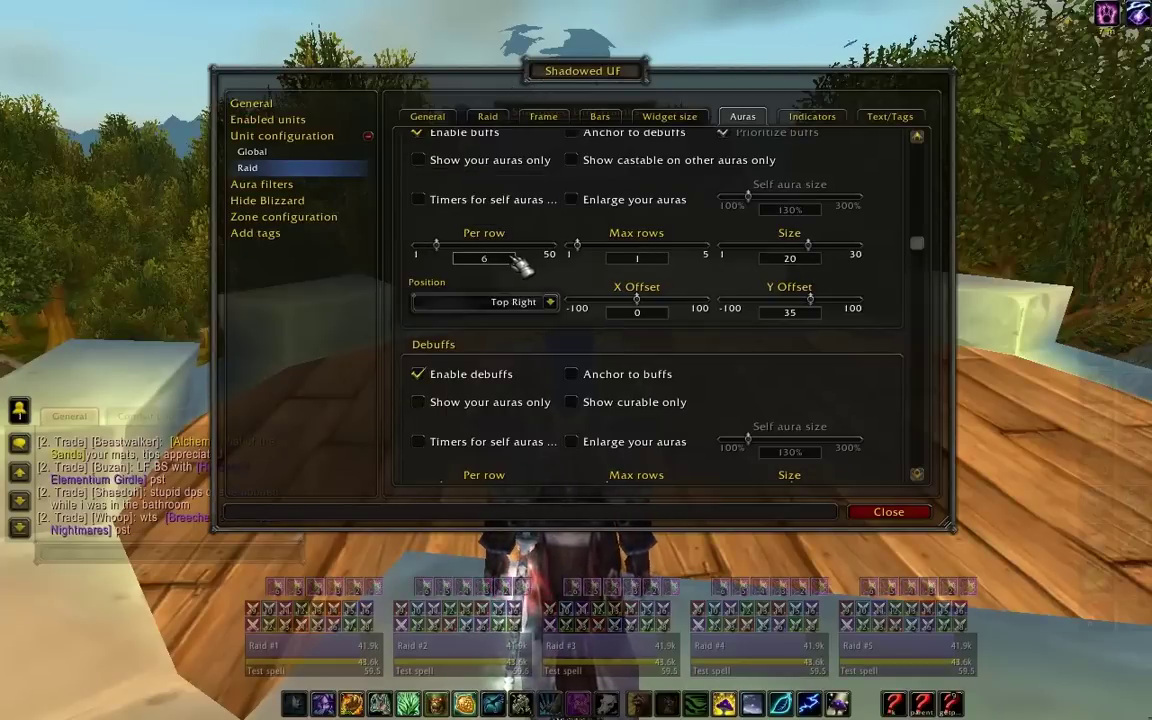
left_click(660, 262)
type("2")
key("Return")
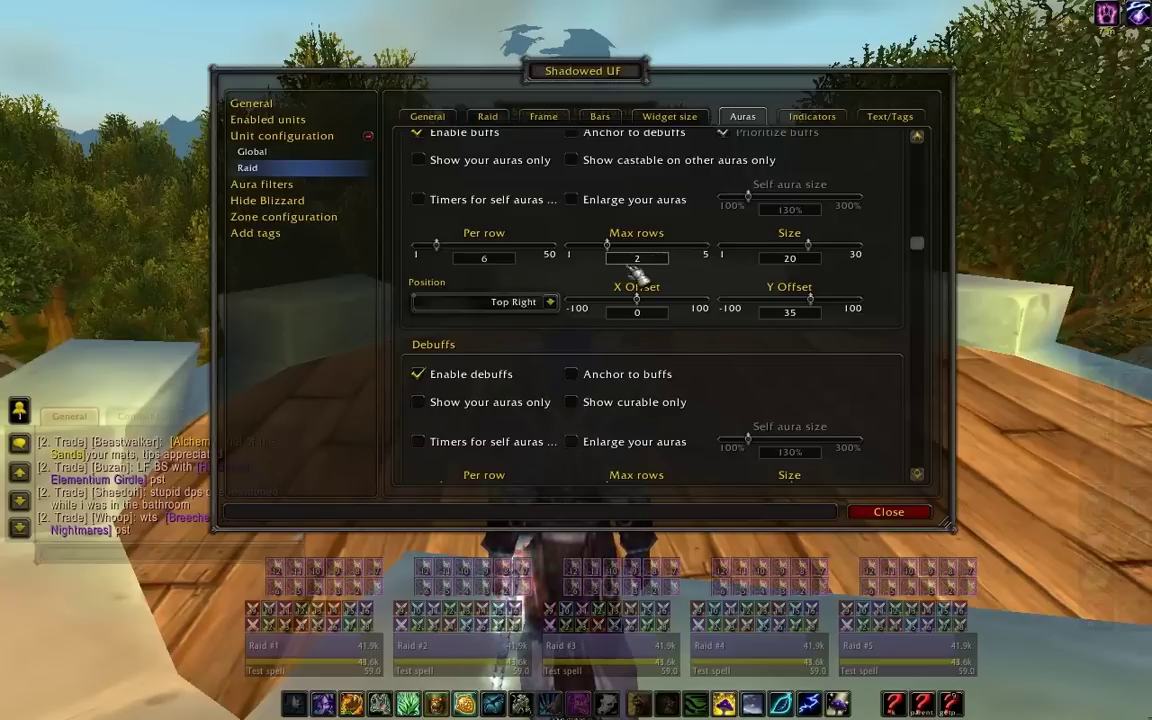
key("3")
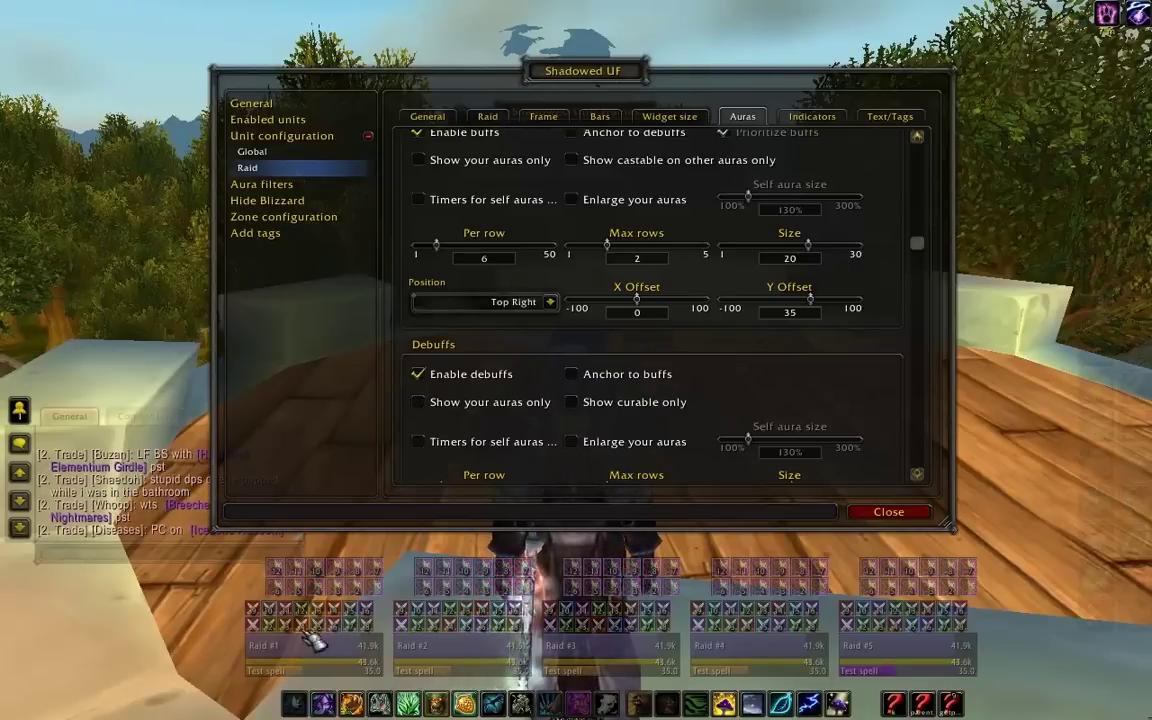
In Enabled units, uncheck Raid and check Raid pet.
left_click(262, 152)
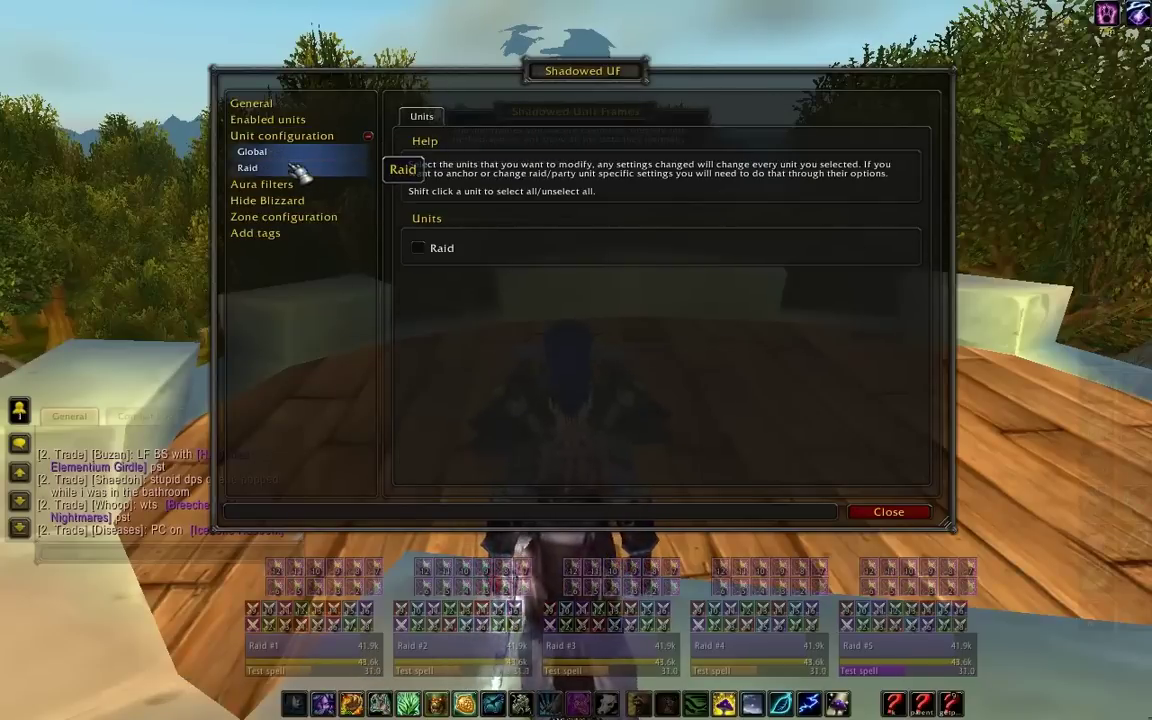
left_click(326, 140)
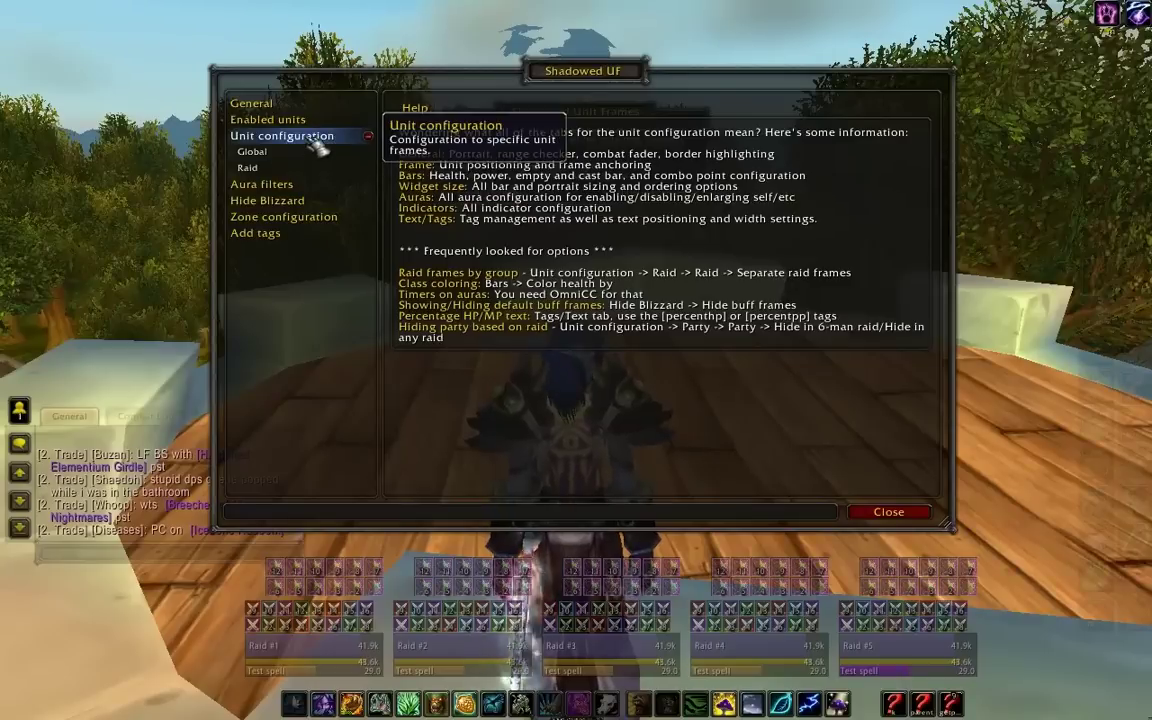
left_click(285, 121)
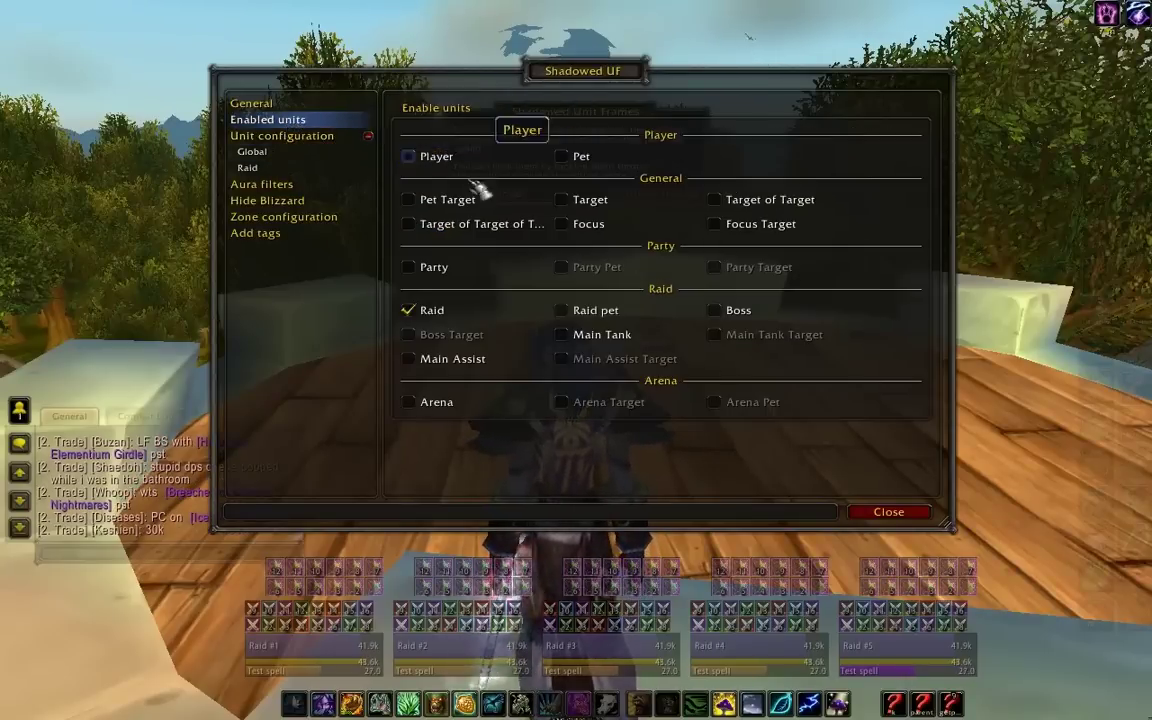
left_click(468, 316)
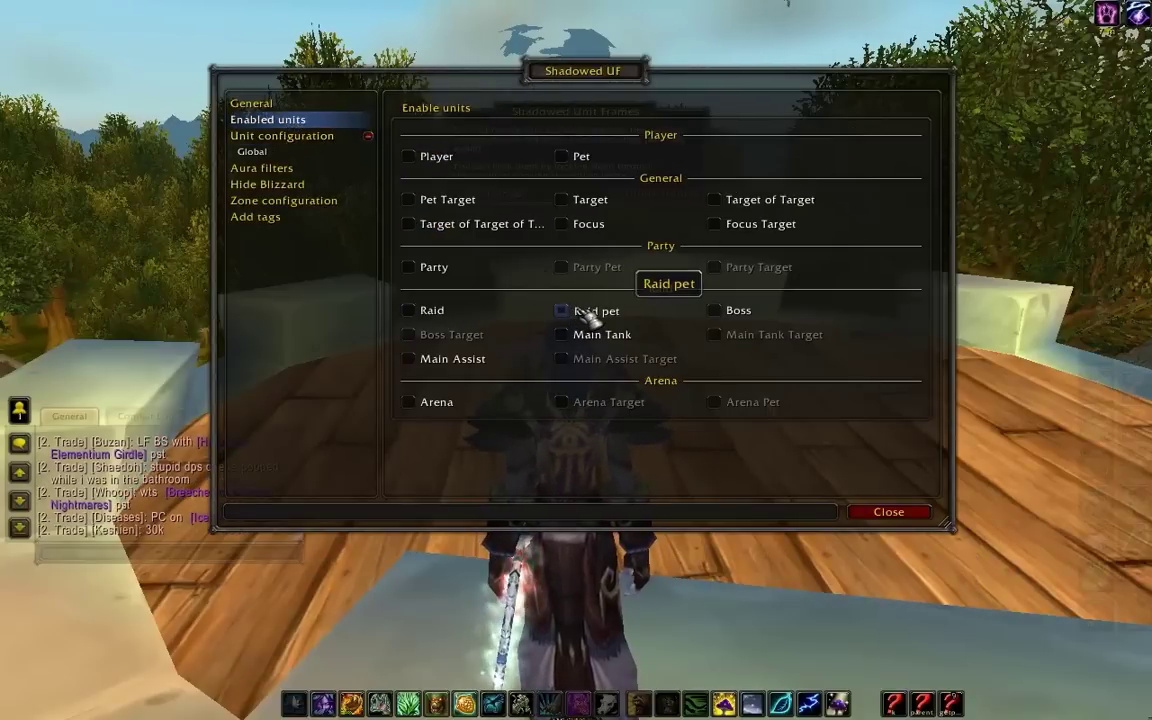
left_click(588, 313)
Give the Raid pet frames 5 max columns and 1 unit per column, then close the options.
left_click(263, 168)
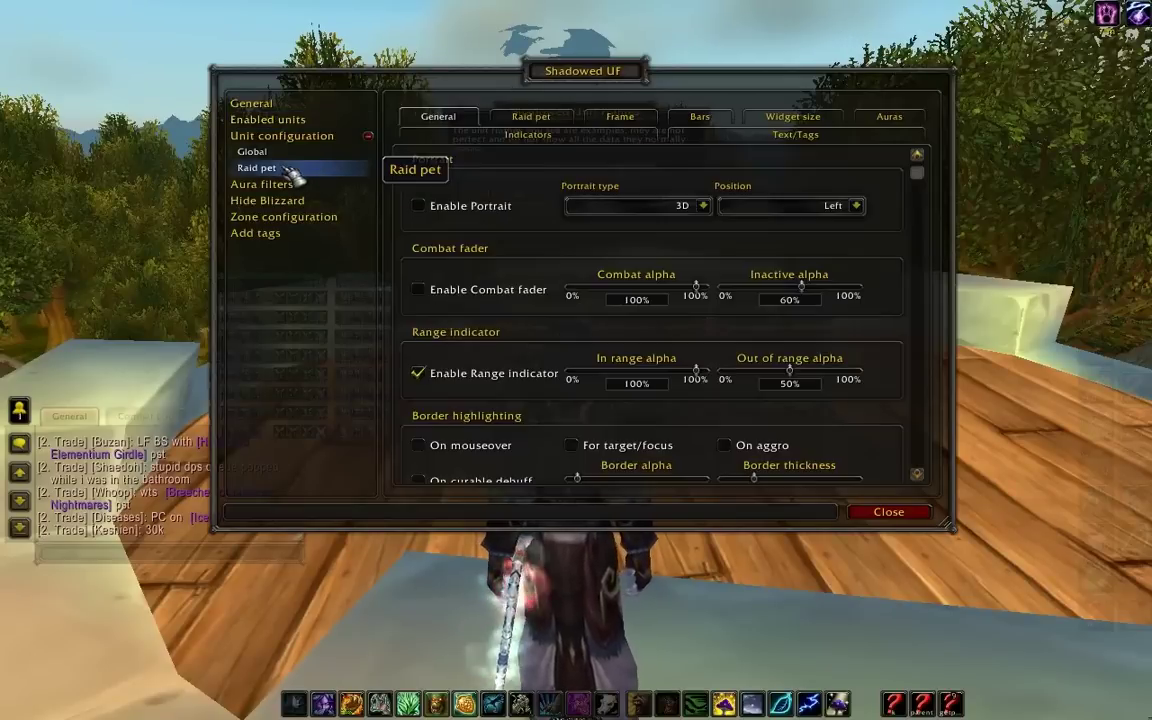
left_click(537, 118)
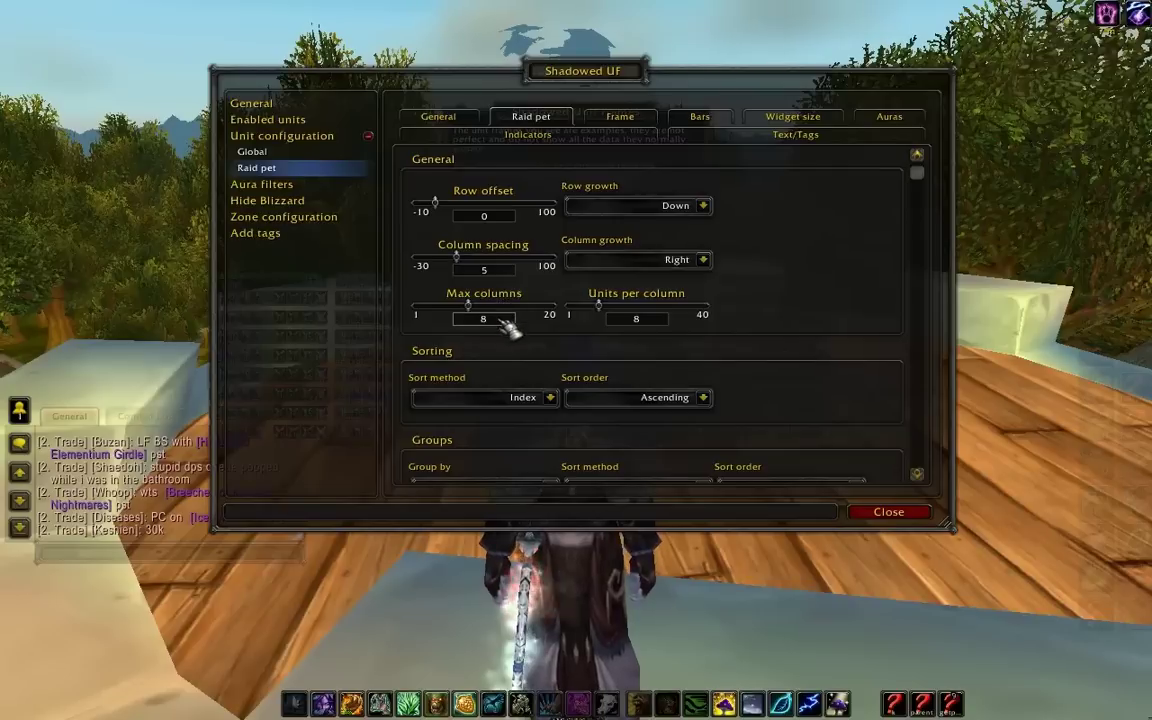
key("Return")
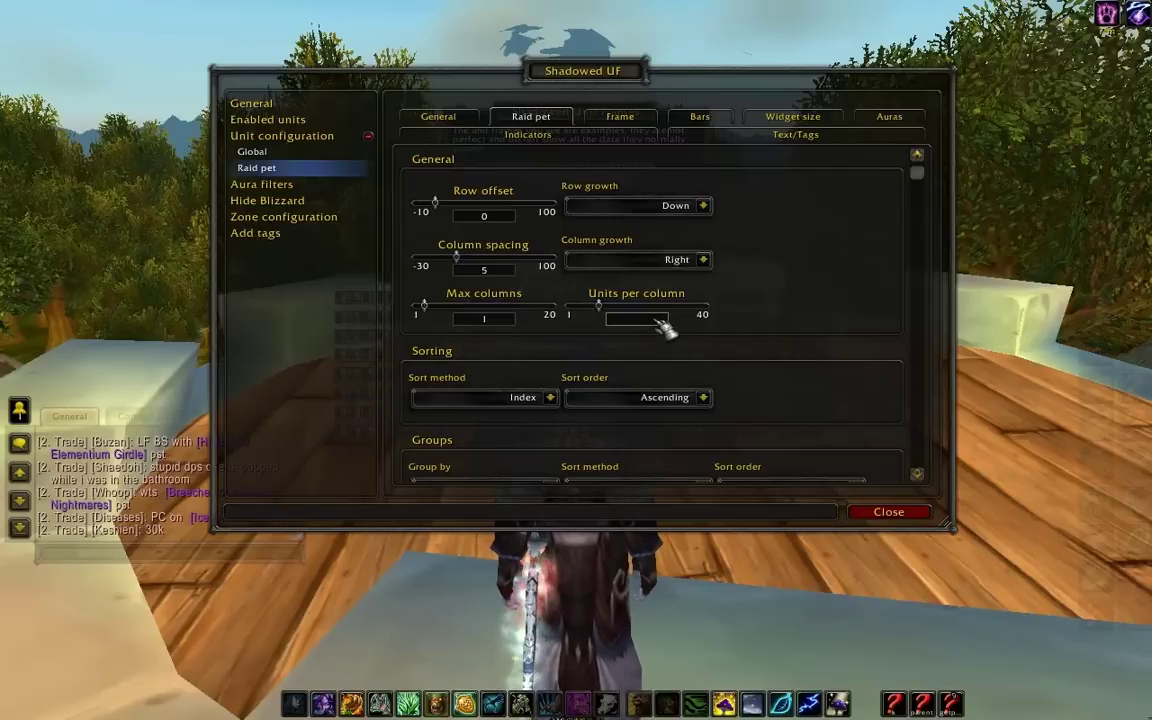
left_click(510, 320)
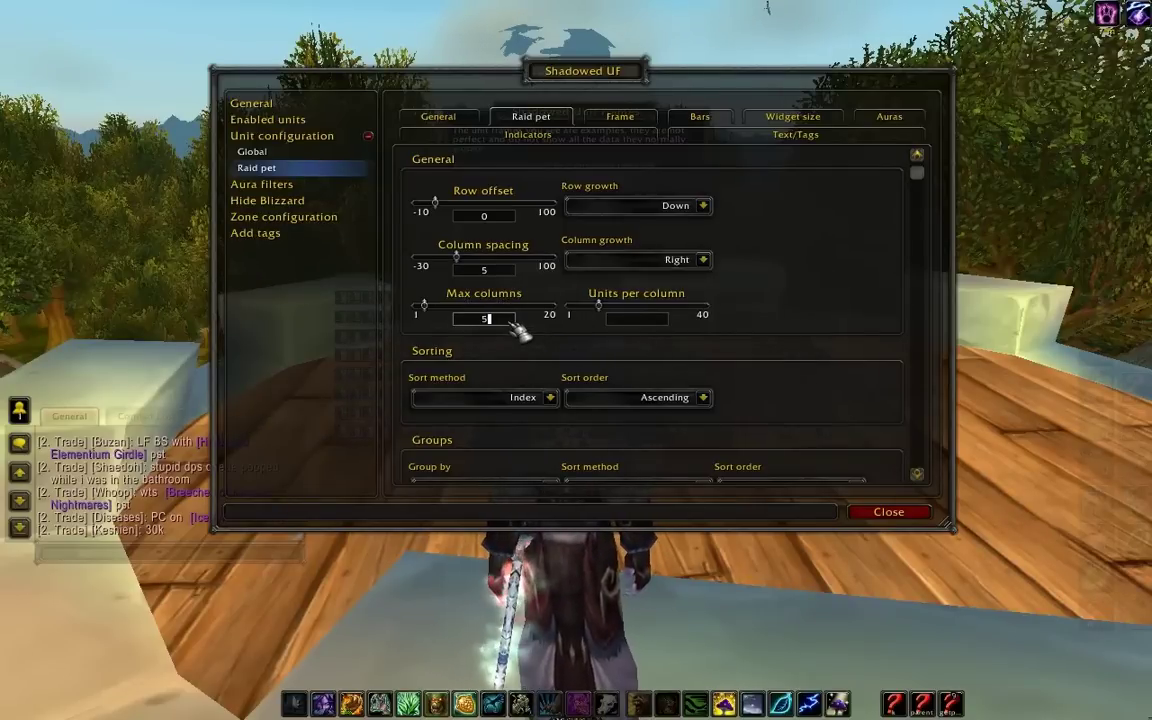
type("5")
key("Return")
left_click(658, 320)
type("1")
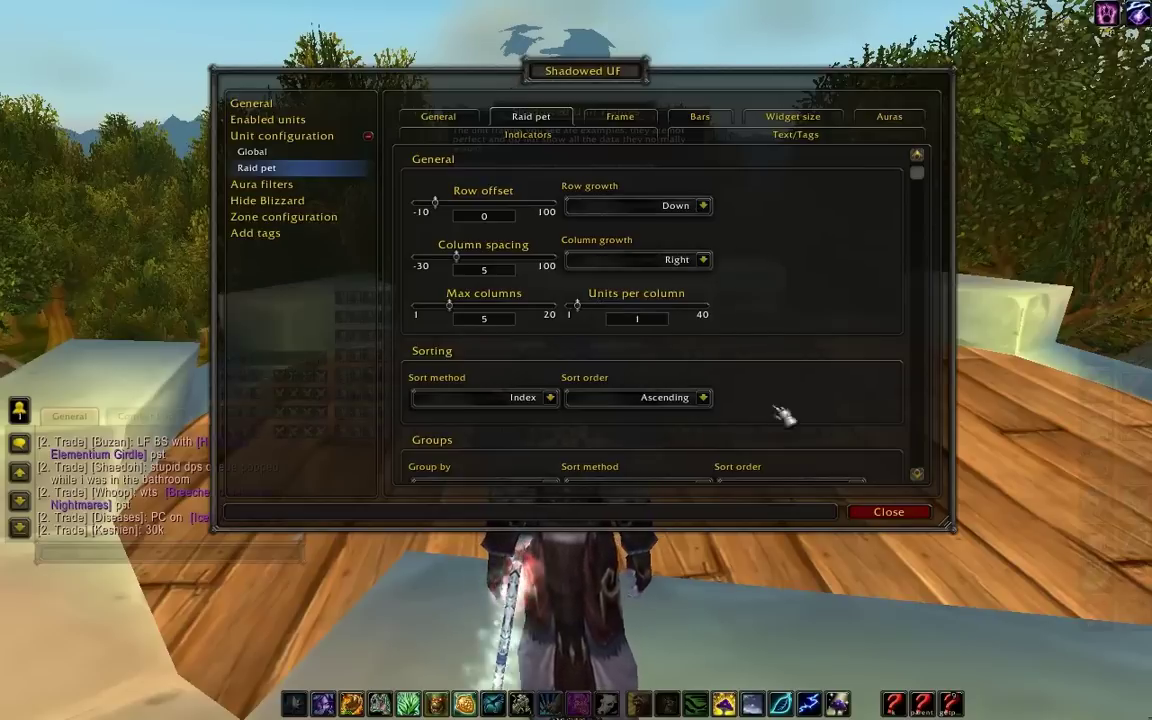
left_click(888, 512)
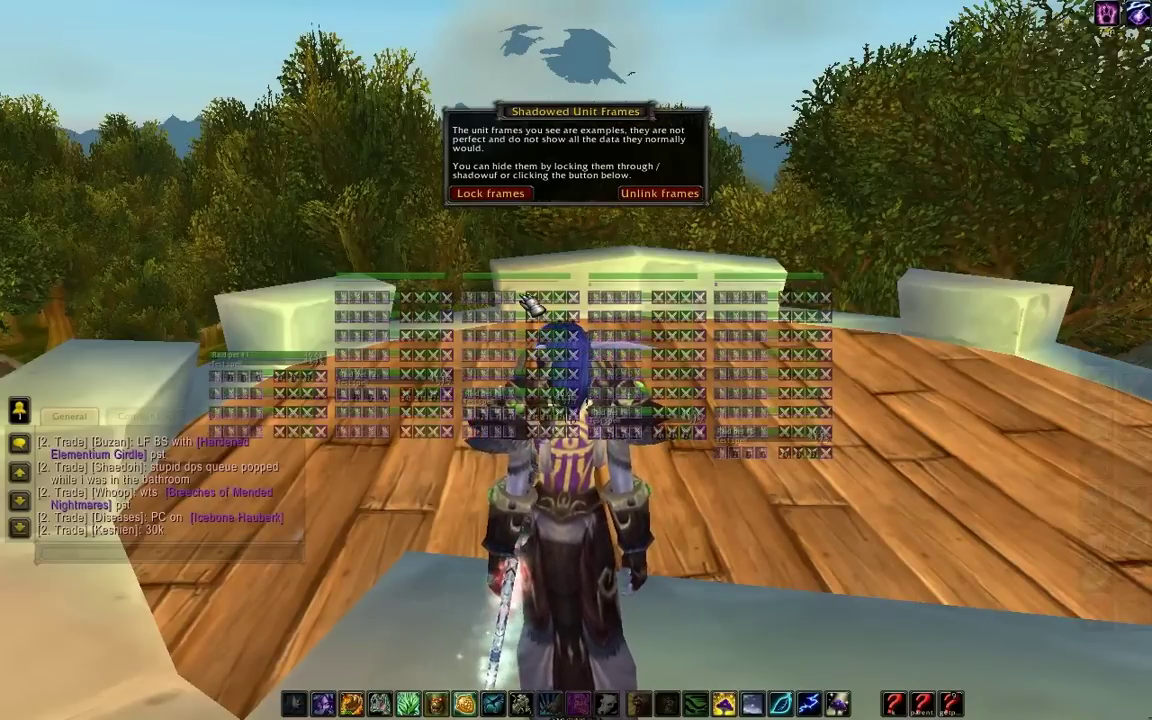